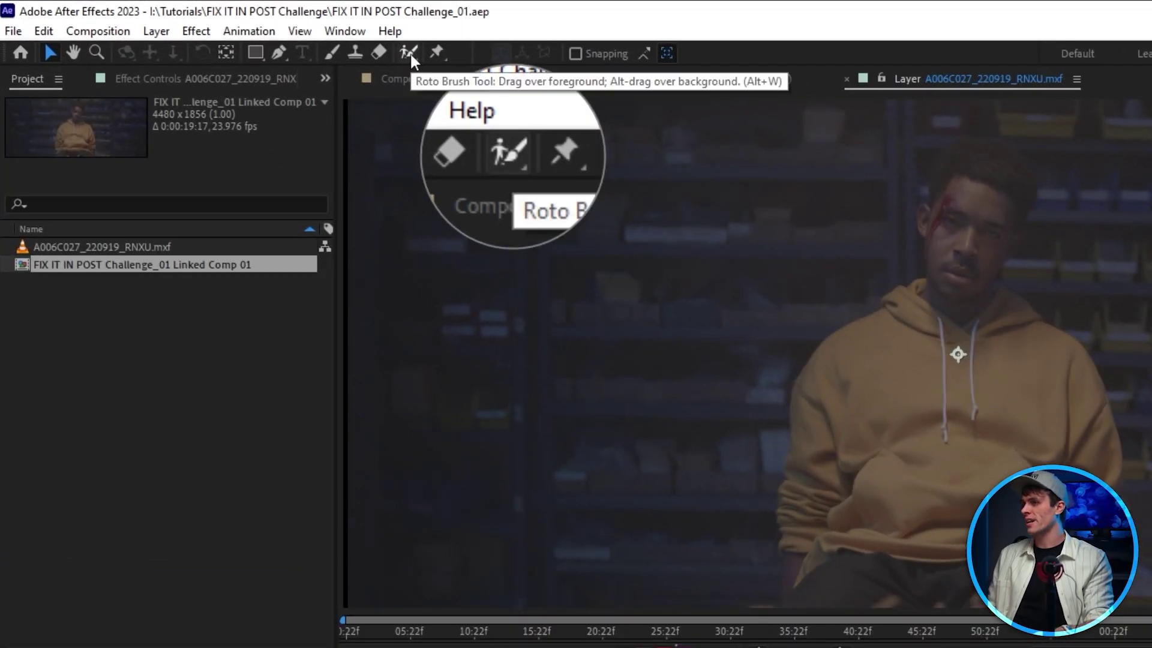
# Step: Roto-brush the hoodie, freeze the matte, and set its Matte Feather to 45
pyautogui.click(410, 54)
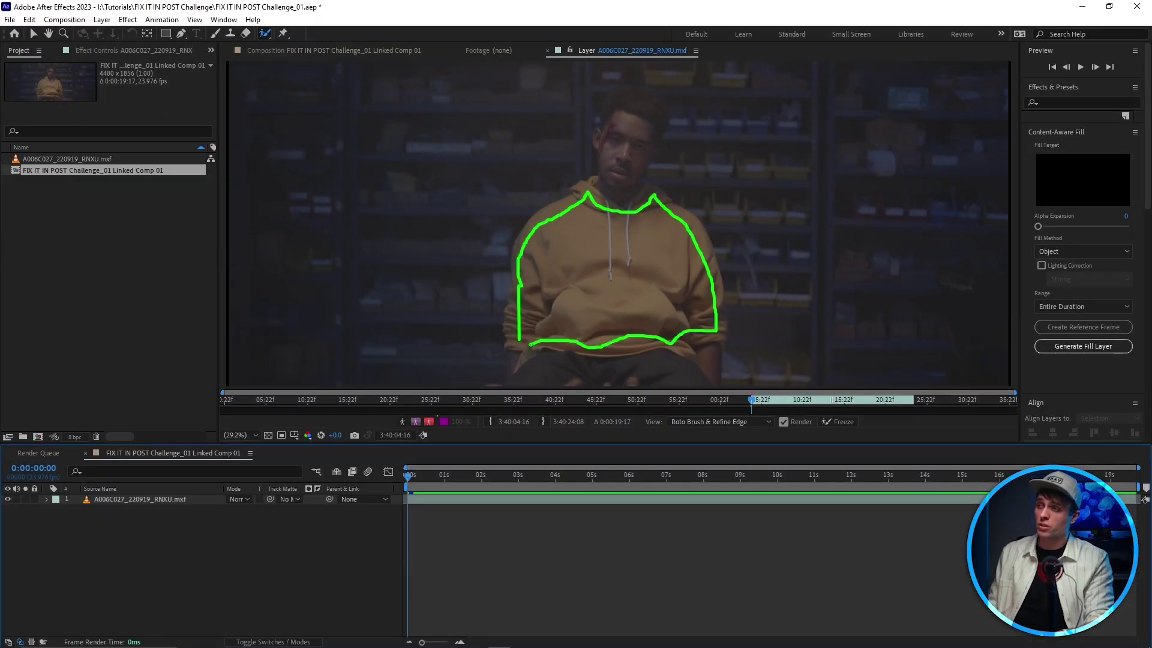
pyautogui.moveTo(532, 343); pyautogui.dragTo(528, 342)
pyautogui.scroll(6, 703, 245)
pyautogui.scroll(-10, 709, 228)
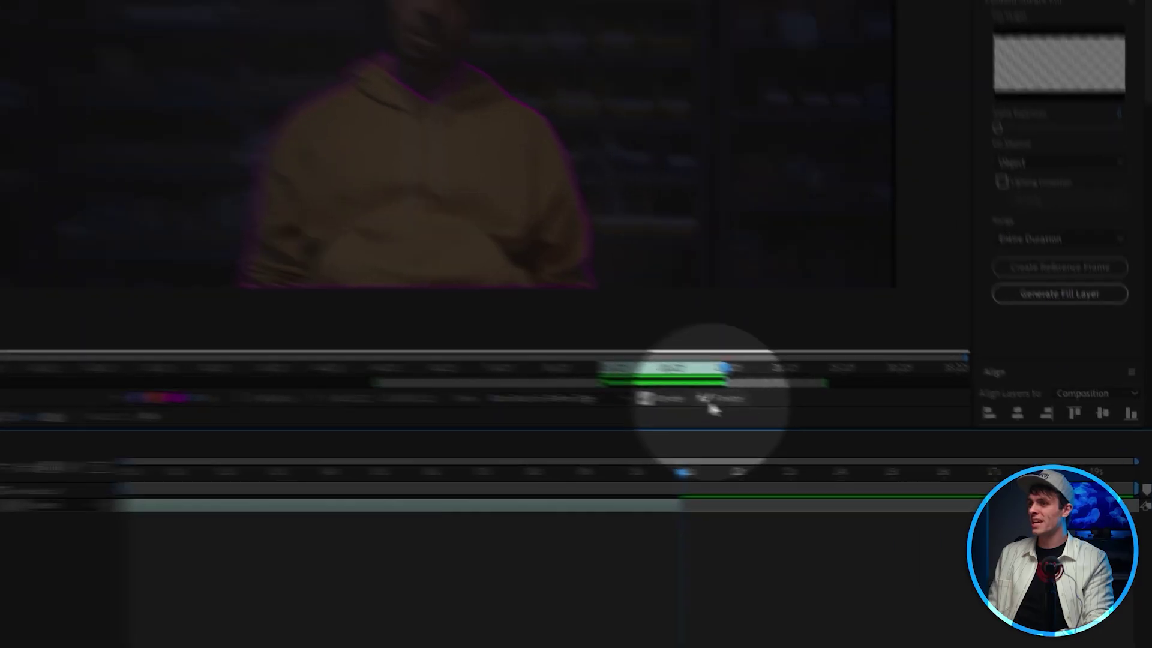
pyautogui.click(667, 389)
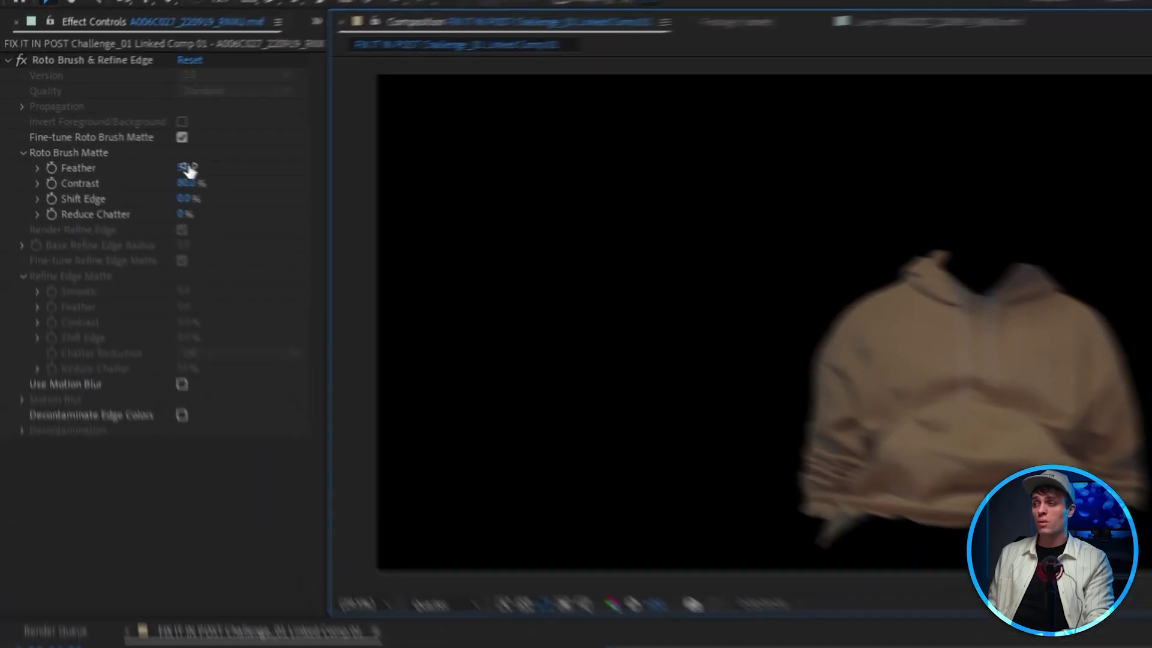
pyautogui.click(204, 171)
pyautogui.write('45')
pyautogui.press('Return')
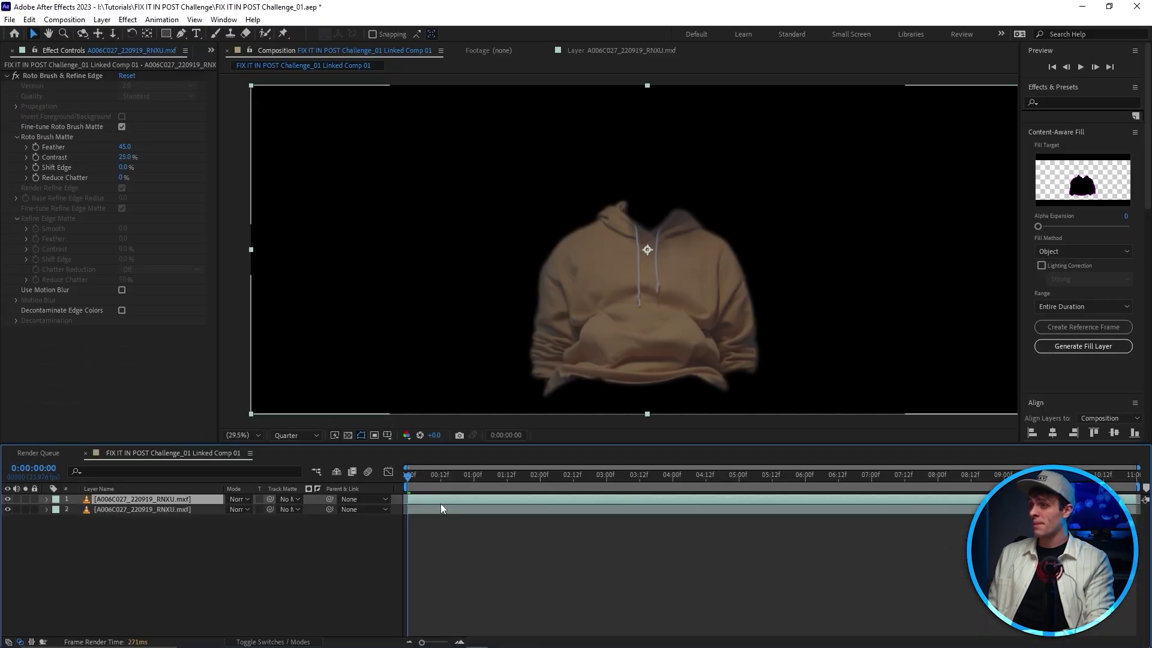
# Step: Remove the Roto Brush effect from the duplicate footage layer
pyautogui.click(443, 509)
pyautogui.click(57, 77)
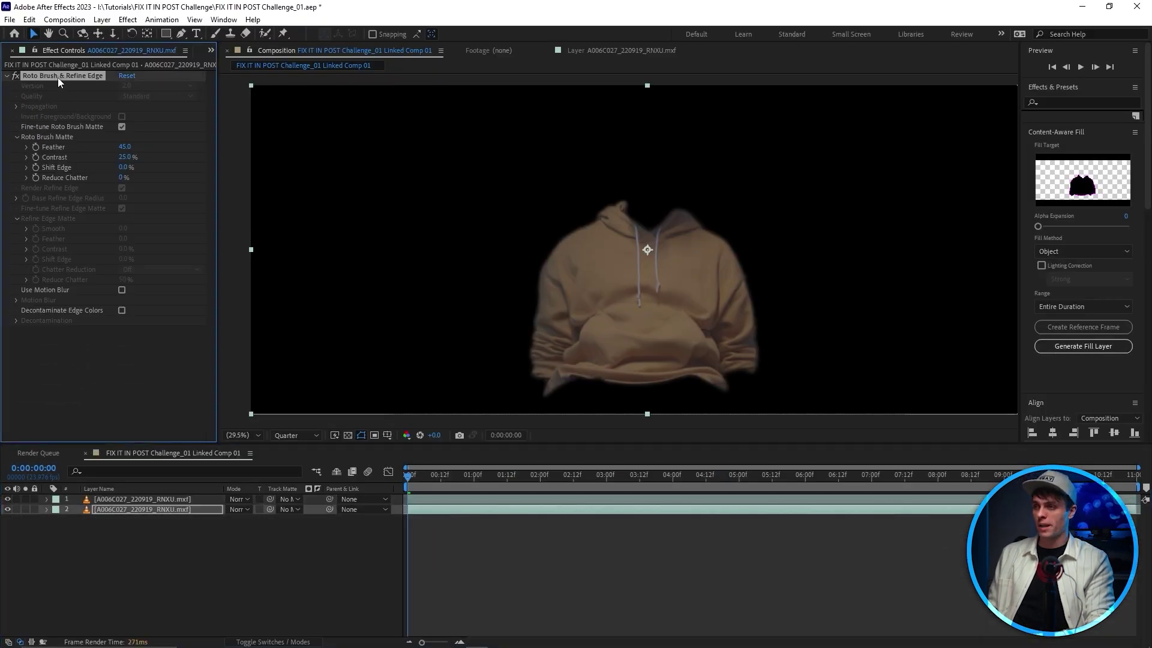
pyautogui.press('Delete')
# Step: Rename the layers 'Hoodie Roto' and 'Main Footage'
pyautogui.click(143, 499)
pyautogui.rightClick(143, 499)
pyautogui.click(154, 469)
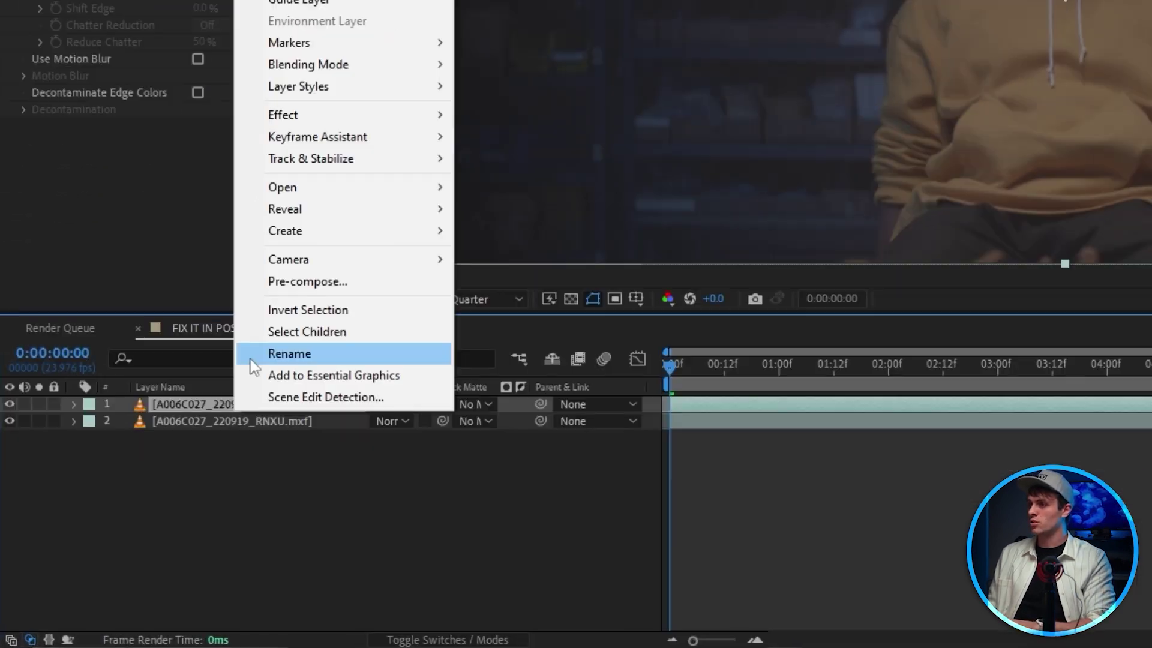
pyautogui.press('Tab')
pyautogui.write('Main Footage')
pyautogui.press('Return')
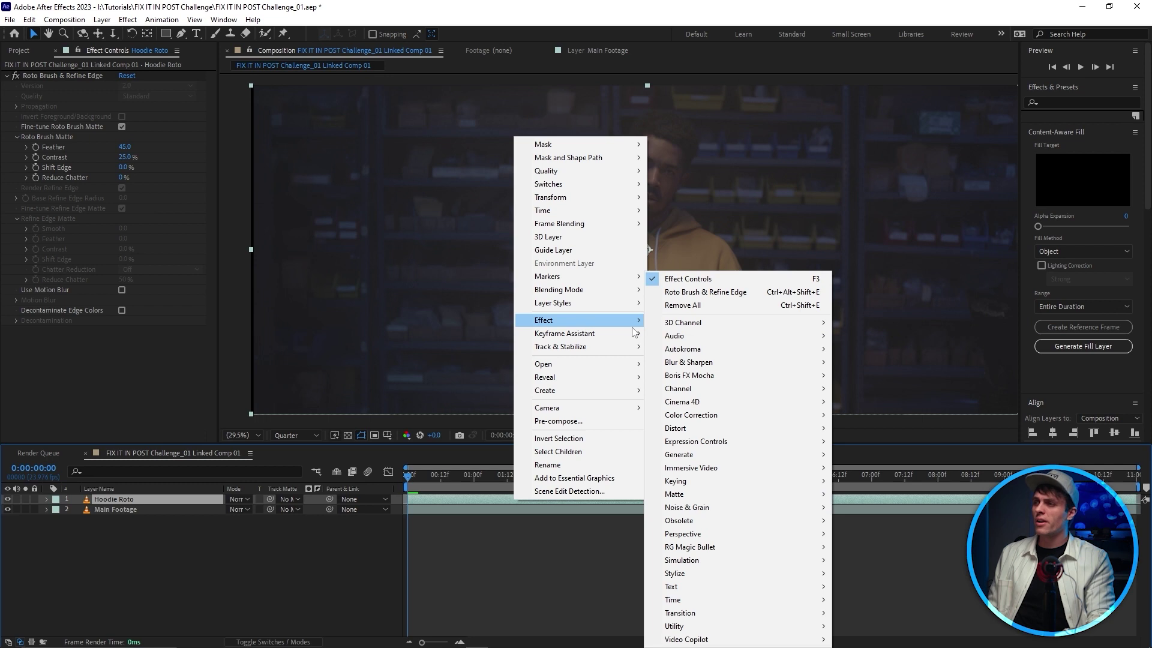
# Step: Add Lumetri Color to Hoodie Roto and bend its curve to turn the hoodie green
pyautogui.click(912, 507)
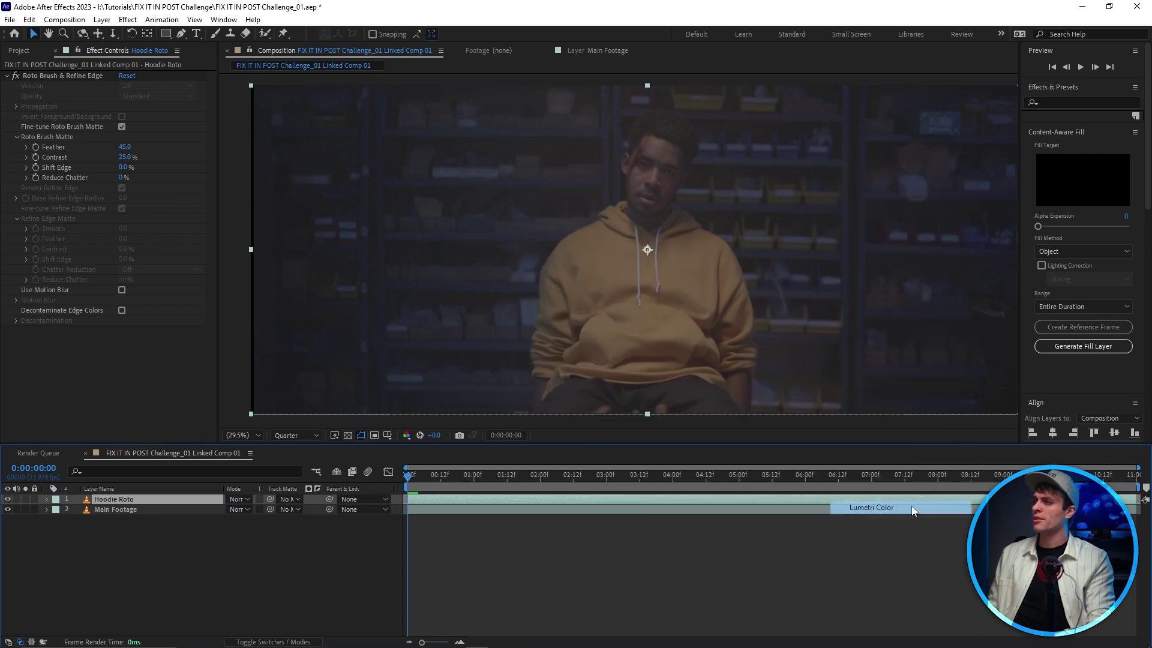
pyautogui.click(6, 75)
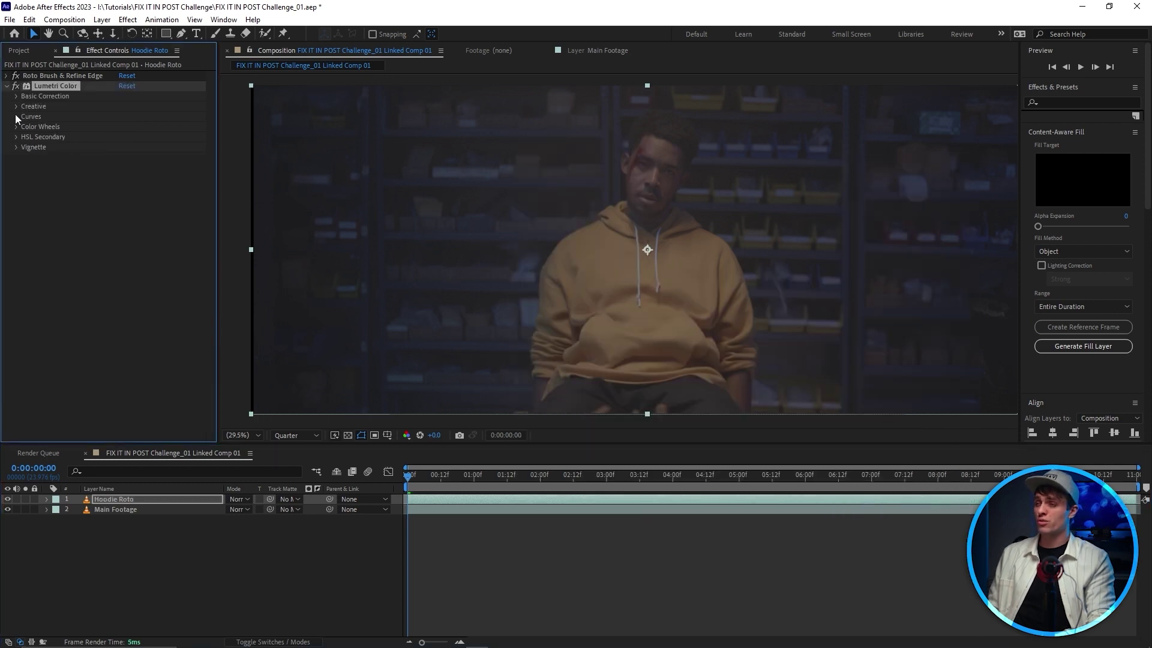
pyautogui.click(15, 116)
pyautogui.moveTo(213, 161); pyautogui.dragTo(216, 268)
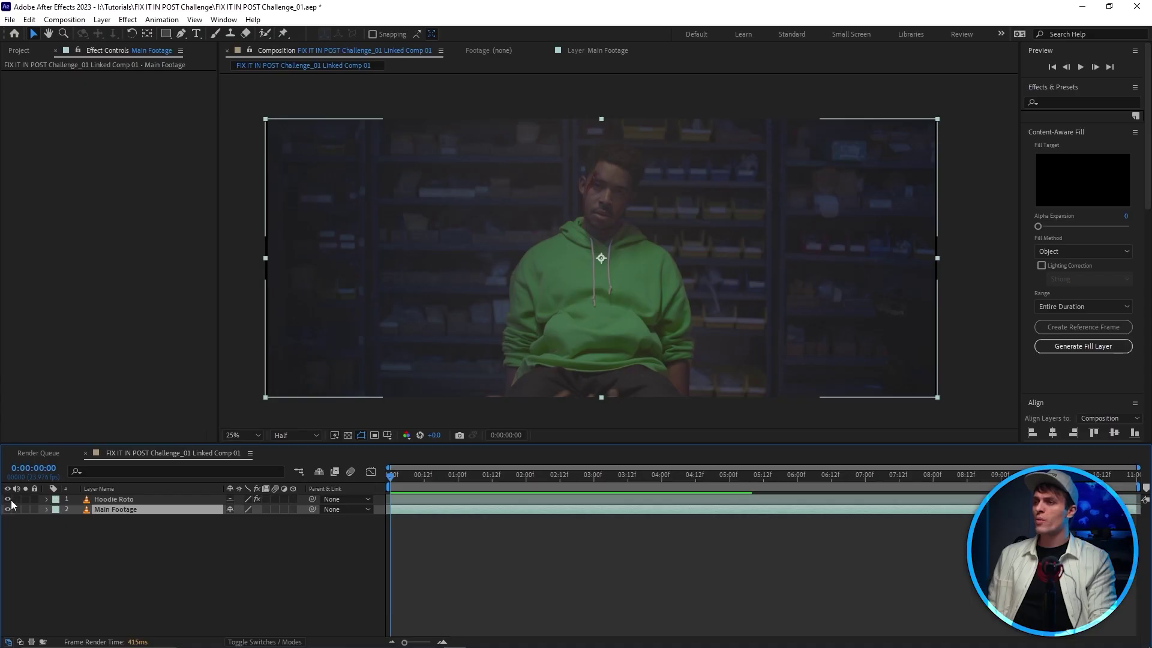
# Step: Hide Hoodie Roto as a shy layer, apply Mocha AE to Main Footage and launch it
pyautogui.click(320, 471)
pyautogui.hotkey('shift', '/')
pyautogui.rightClick(563, 502)
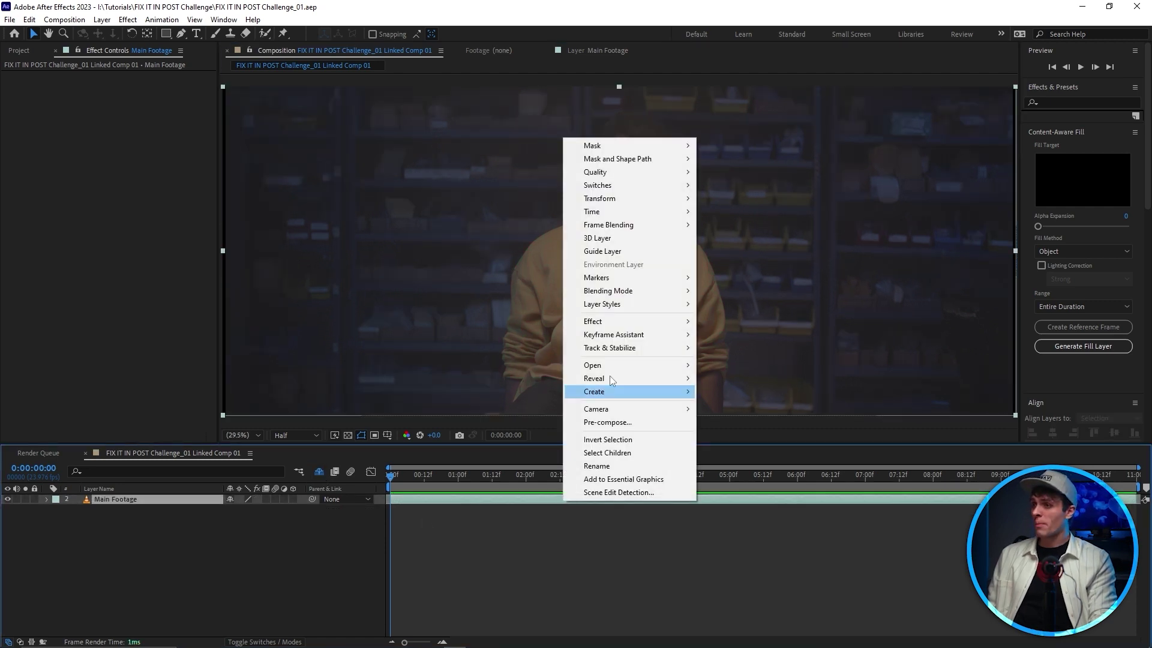
pyautogui.moveTo(633, 321)
pyautogui.moveTo(769, 373)
pyautogui.click(909, 376)
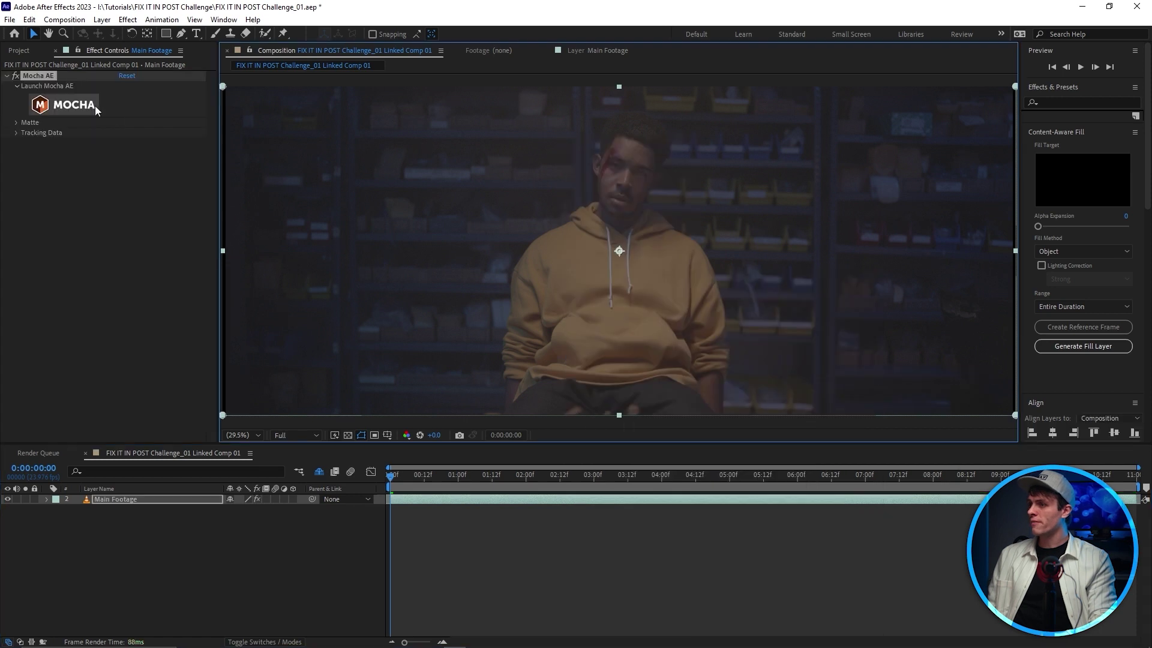
pyautogui.click(74, 105)
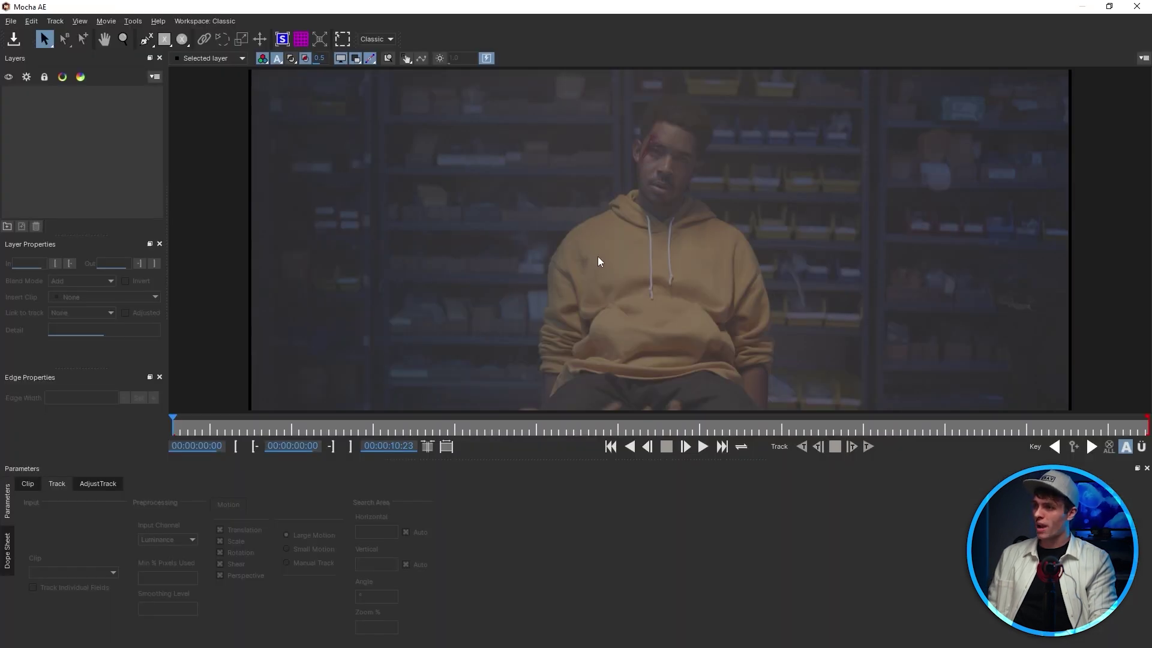
# Step: Draw a rectangle tracking shape around the hoodie, then switch to X-spline drawing for the face
pyautogui.click(164, 39)
pyautogui.moveTo(720, 308); pyautogui.dragTo(722, 310)
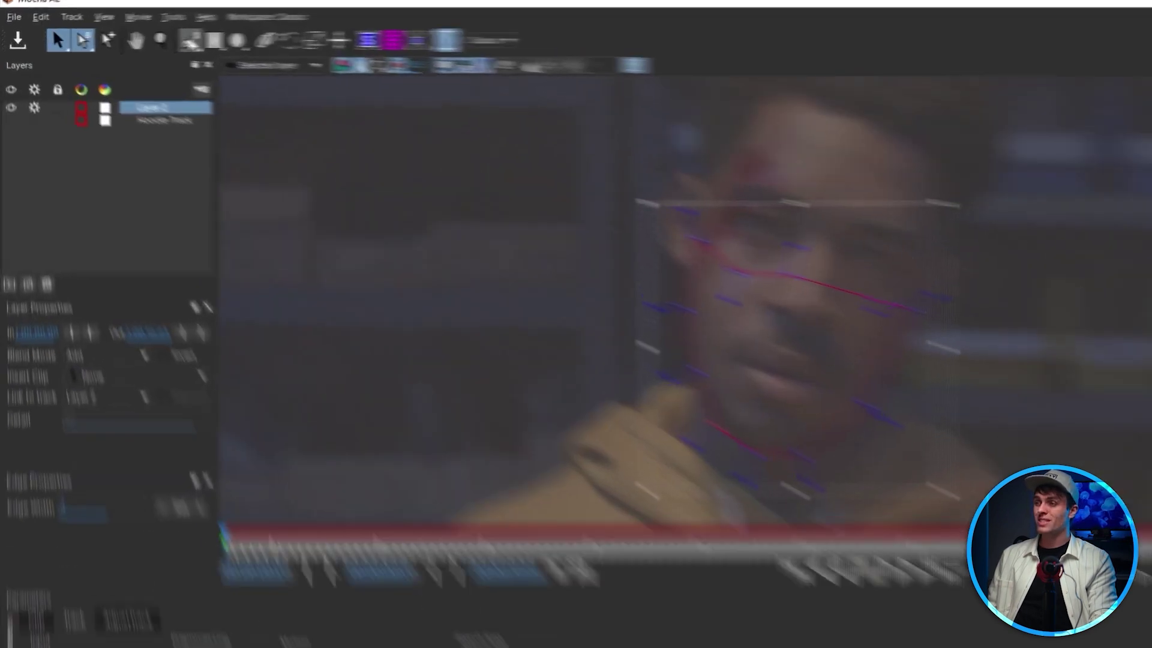
pyautogui.moveTo(145, 39); pyautogui.dragTo(152, 81)
pyautogui.moveTo(253, 108); pyautogui.dragTo(253, 108)
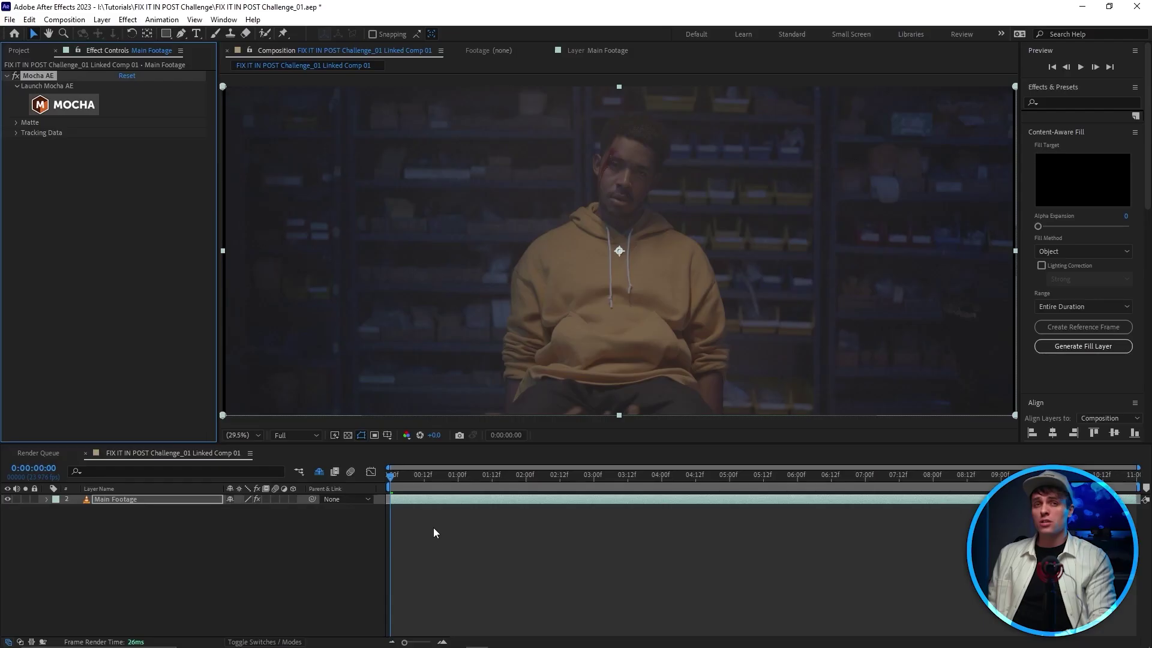
# Step: Add two null objects named 'Hoodie Track' and 'Face Track'
pyautogui.rightClick(433, 527)
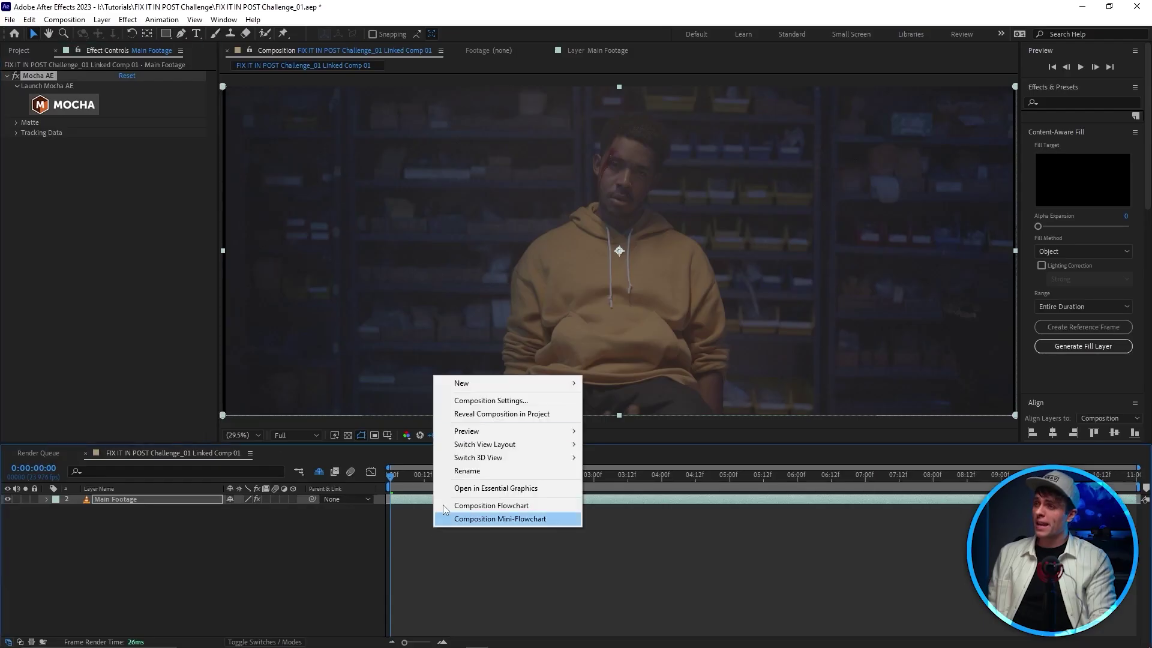
pyautogui.moveTo(496, 382)
pyautogui.click(632, 454)
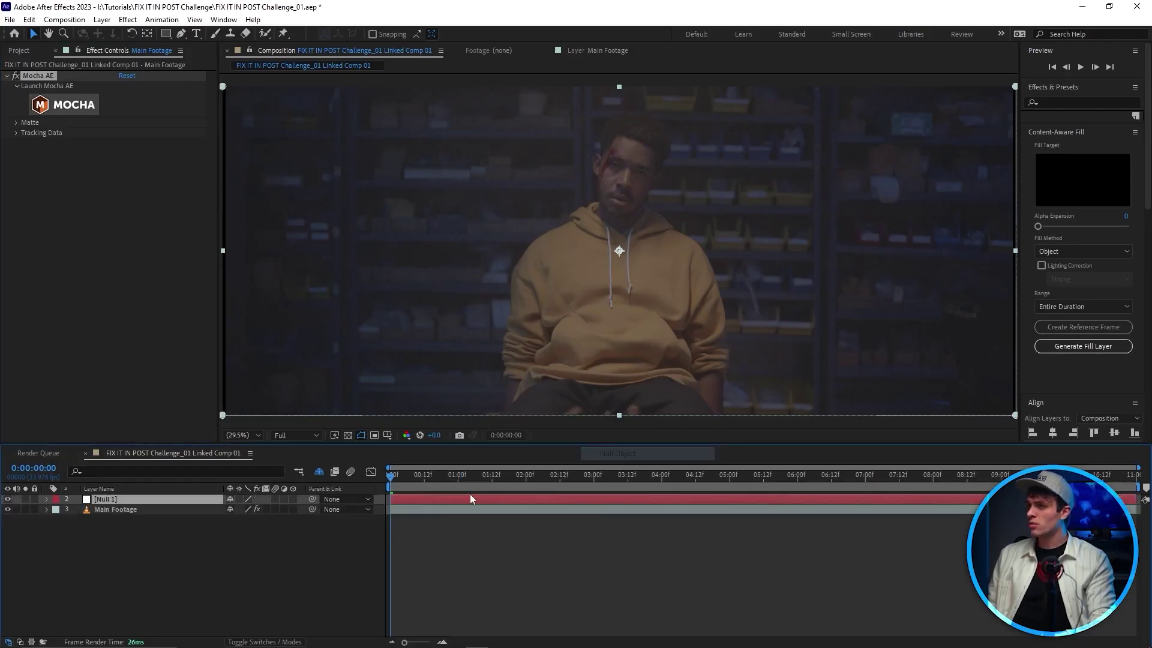
pyautogui.hotkey('ctrl', 'd')
pyautogui.click(124, 508)
pyautogui.press('Return')
pyautogui.write('Ho')
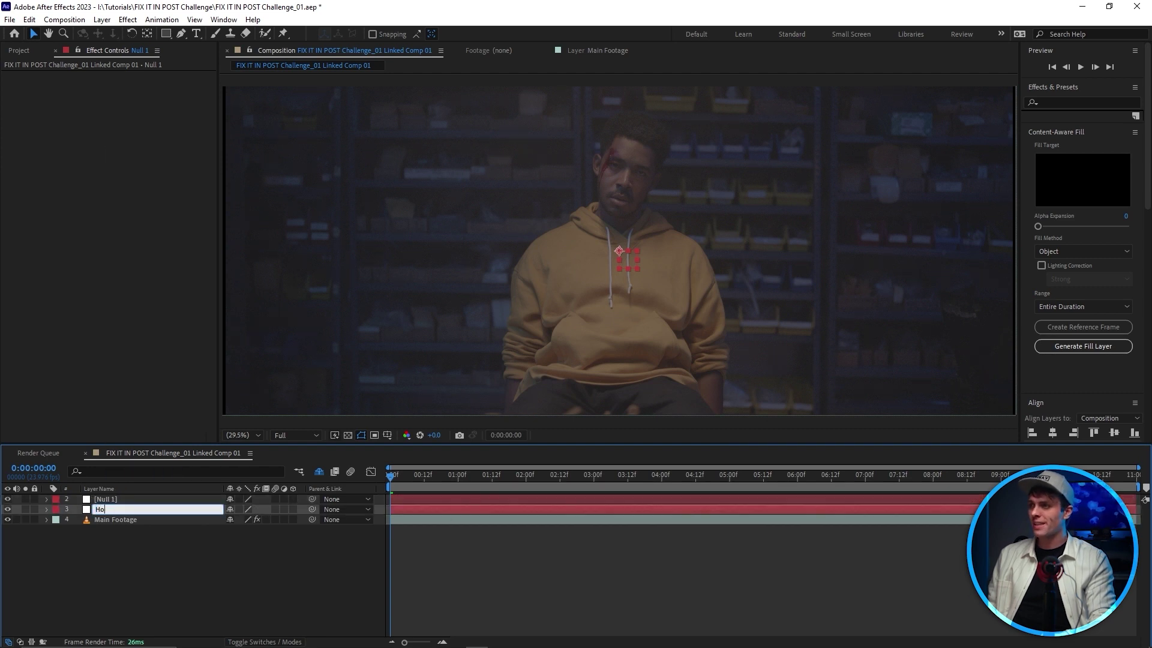
pyautogui.press('Return')
pyautogui.click(126, 499)
pyautogui.press('Return')
pyautogui.write('Face Track')
# Step: Create track data from the Mocha AE layer on Main Footage
pyautogui.click(115, 519)
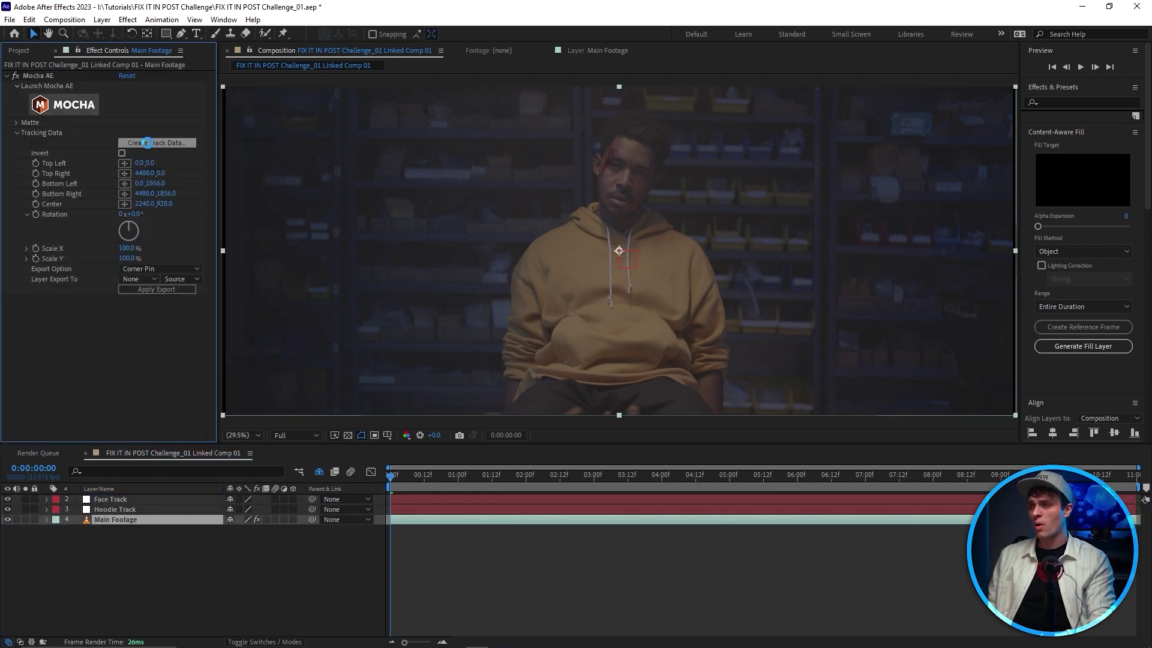
pyautogui.click(157, 143)
pyautogui.click(571, 322)
pyautogui.click(159, 269)
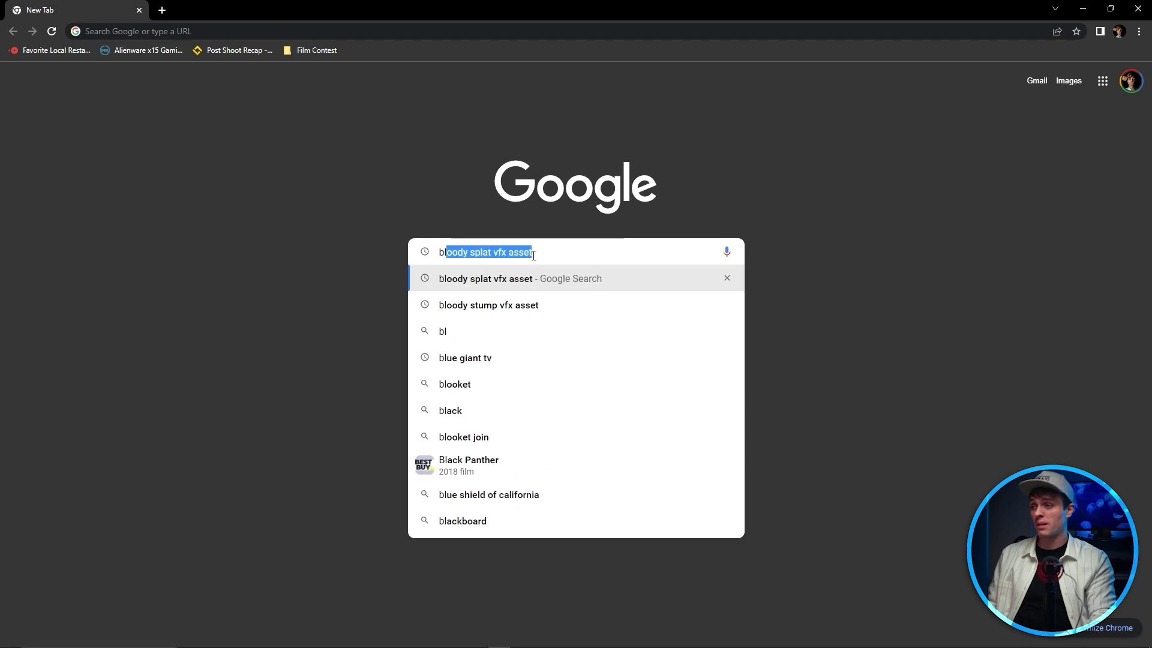
# Step: Find and save a crimson blood splatter image for the Blood Splat layer
pyautogui.press('BackSpace')
pyautogui.press('BackSpace')
pyautogui.press('BackSpace')
pyautogui.press('BackSpace')
pyautogui.press('BackSpace')
pyautogui.press('BackSpace')
pyautogui.press('BackSpace')
pyautogui.press('BackSpace')
pyautogui.press('BackSpace')
pyautogui.press('BackSpace')
pyautogui.press('BackSpace')
pyautogui.press('BackSpace')
pyautogui.press('BackSpace')
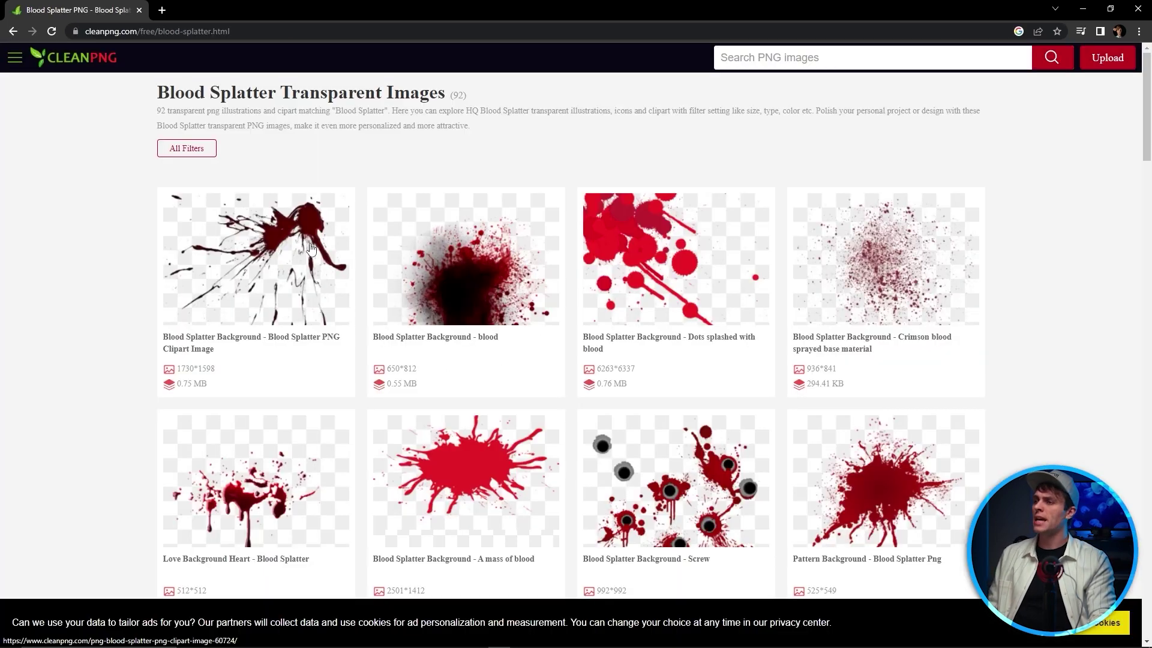
pyautogui.scroll(-3, 310, 247)
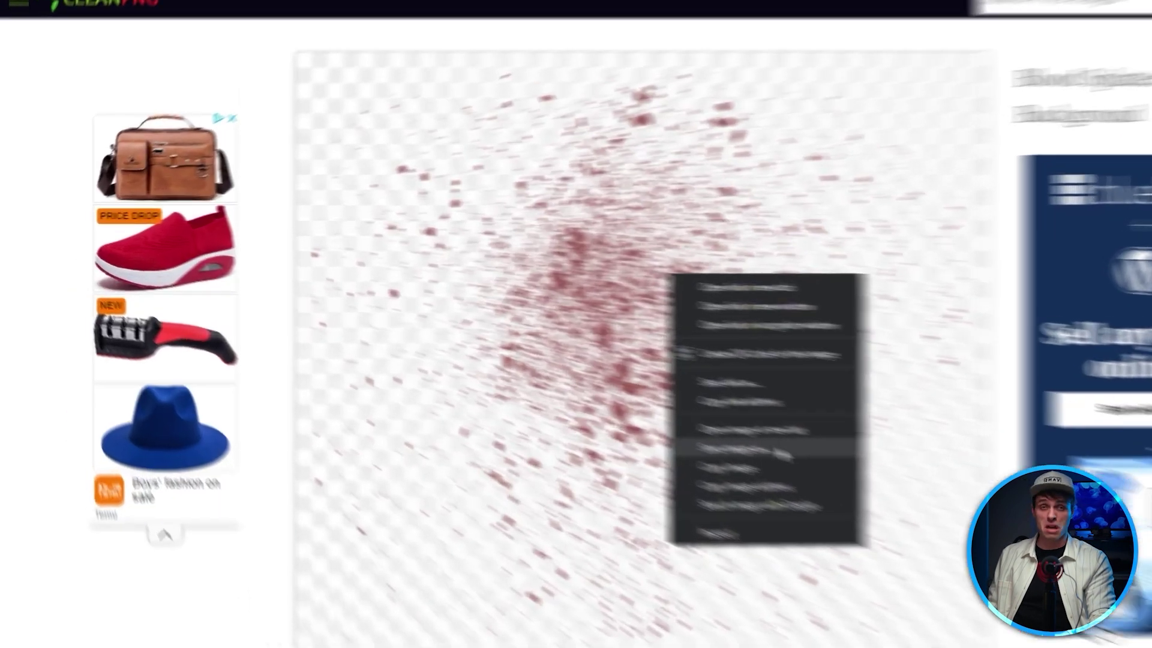
pyautogui.click(570, 385)
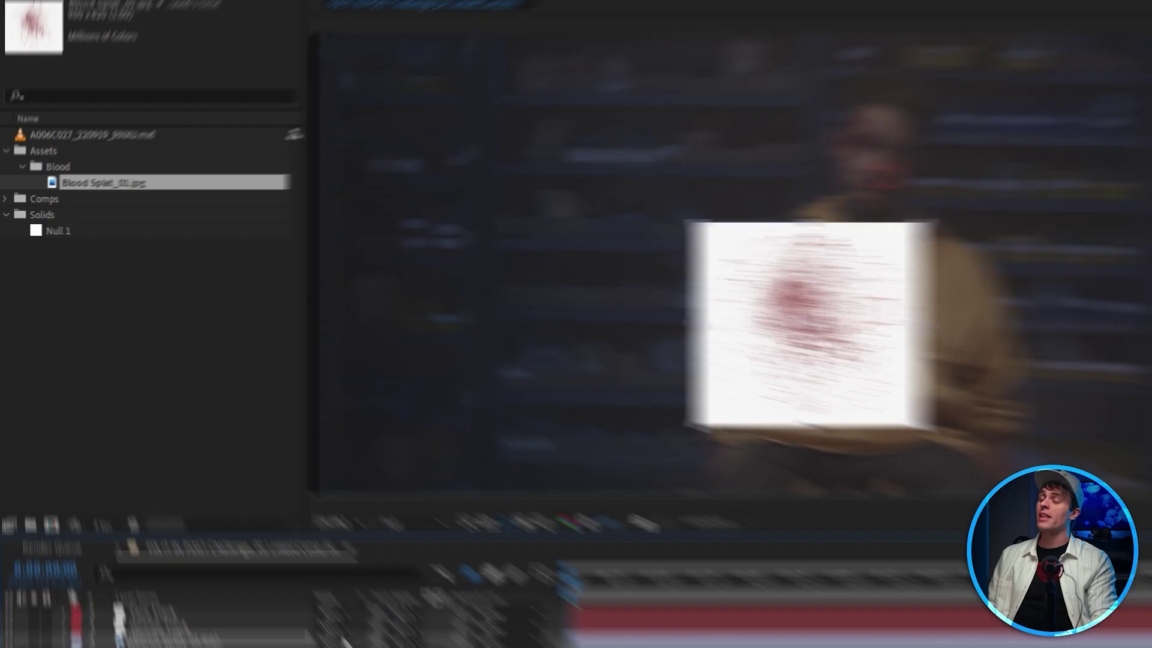
pyautogui.click(247, 519)
# Step: Set the Blood Splat layer's blend mode to Multiply
pyautogui.click(312, 179)
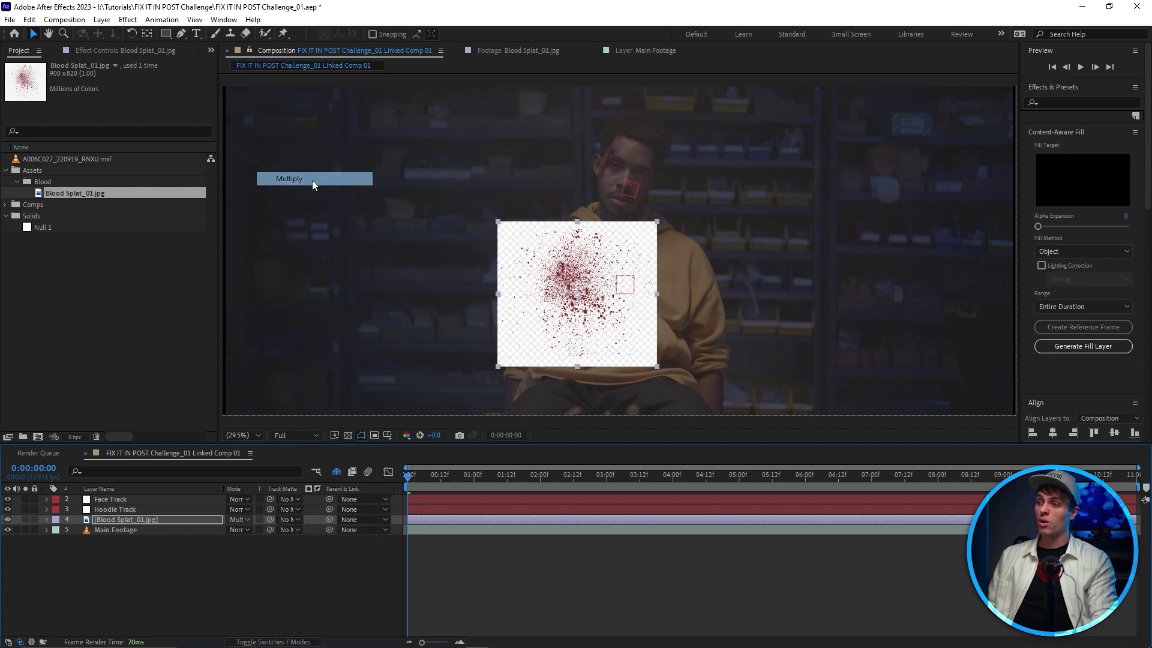
pyautogui.scroll(5, 591, 257)
pyautogui.scroll(-5, 591, 257)
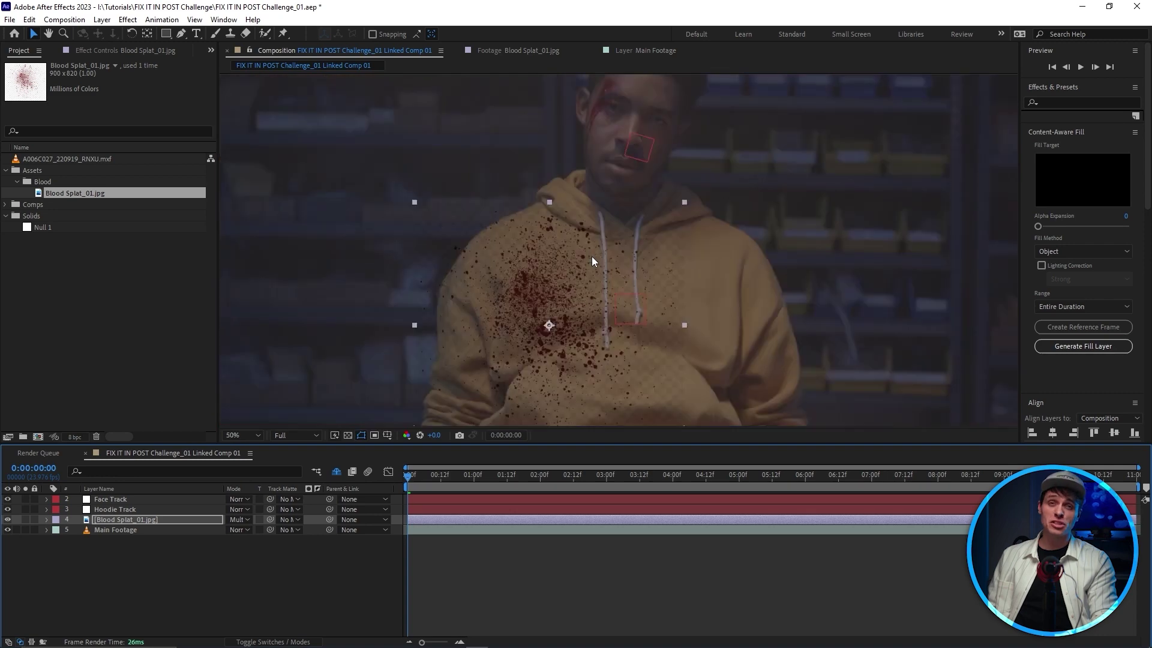
pyautogui.scroll(4, 593, 262)
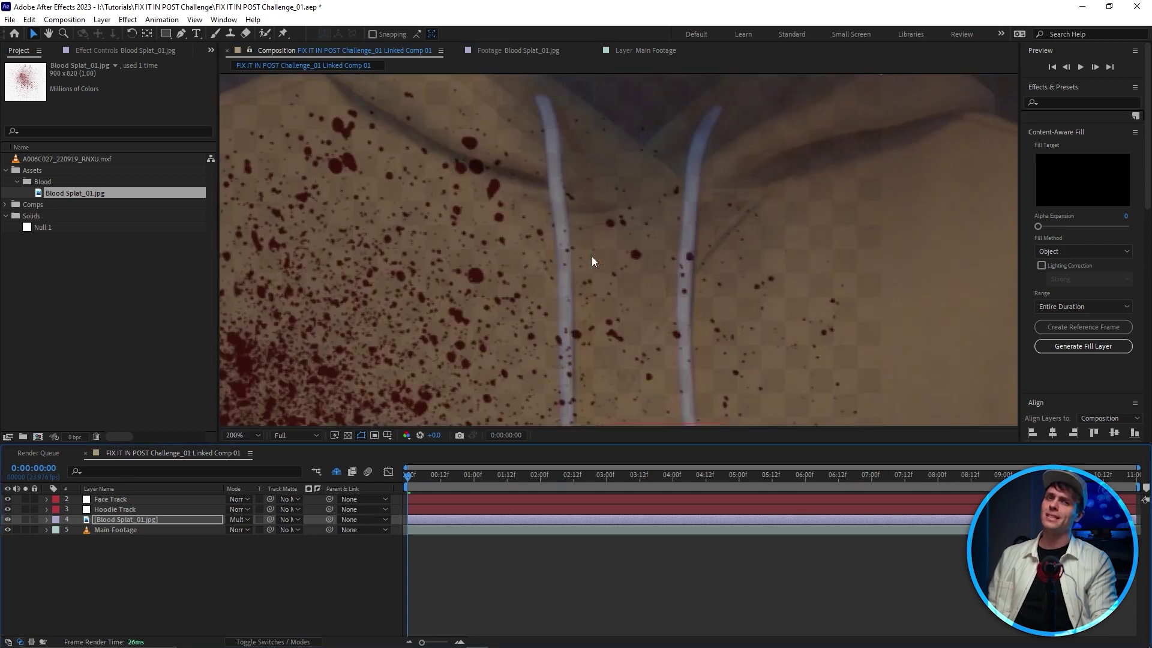
pyautogui.scroll(-4, 593, 261)
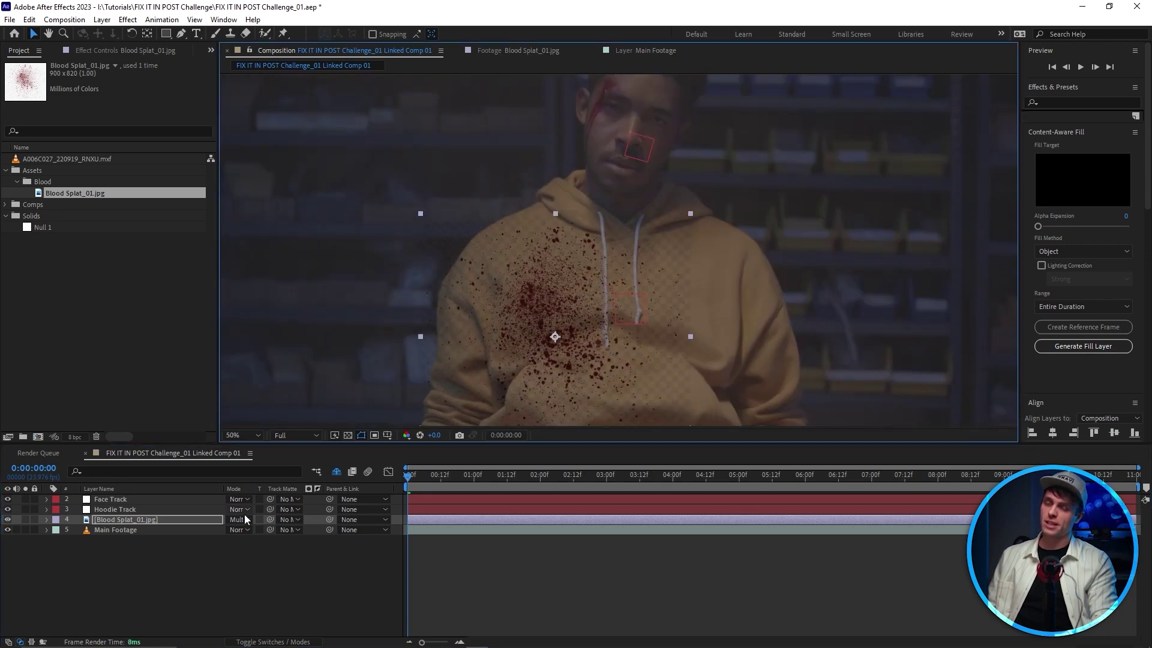
# Step: Key out the splatter's white with Extract, warp it onto the hoodie, and parent it to Hoodie Track
pyautogui.rightClick(426, 519)
pyautogui.moveTo(484, 338)
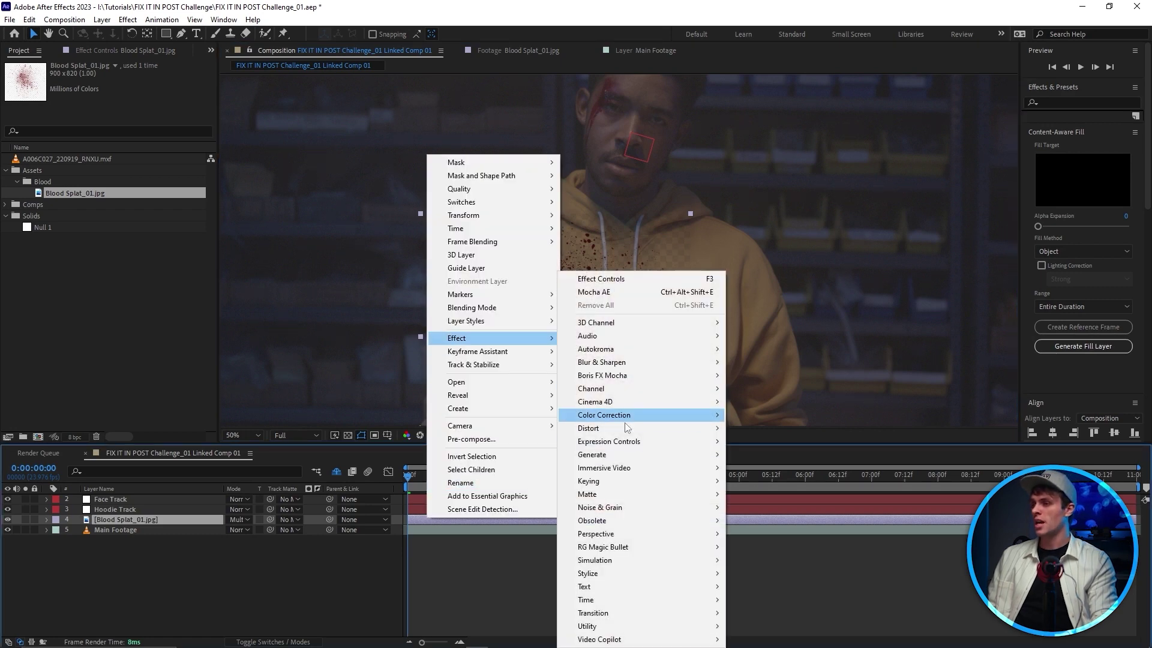
pyautogui.moveTo(651, 480)
pyautogui.click(754, 549)
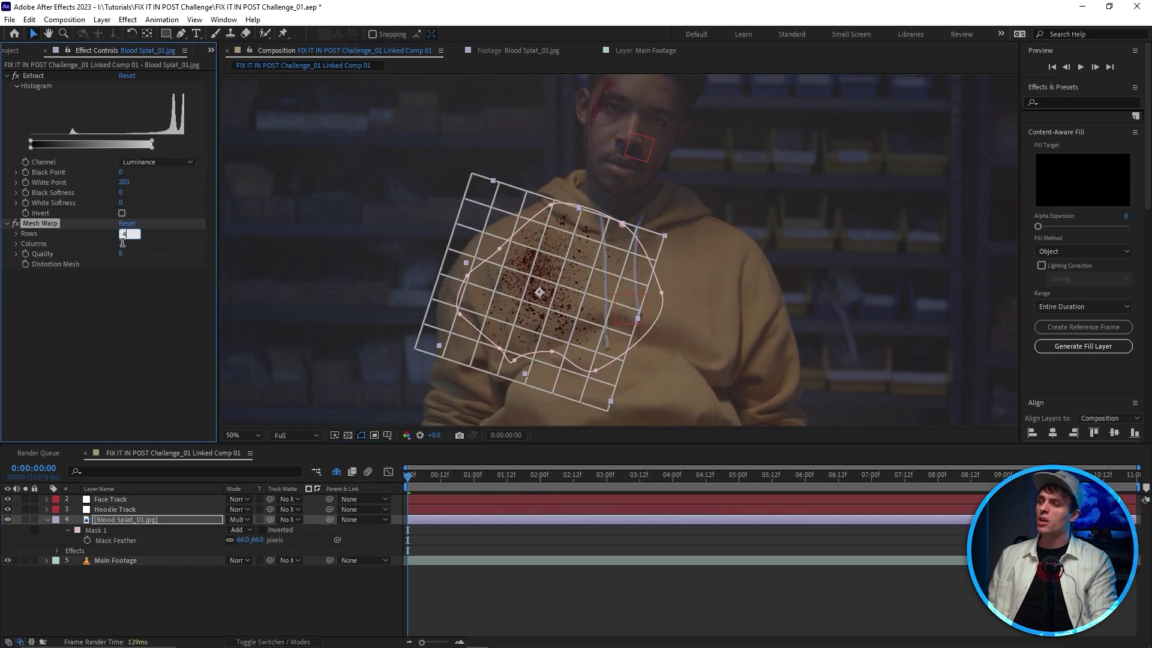
pyautogui.moveTo(521, 351); pyautogui.dragTo(485, 319)
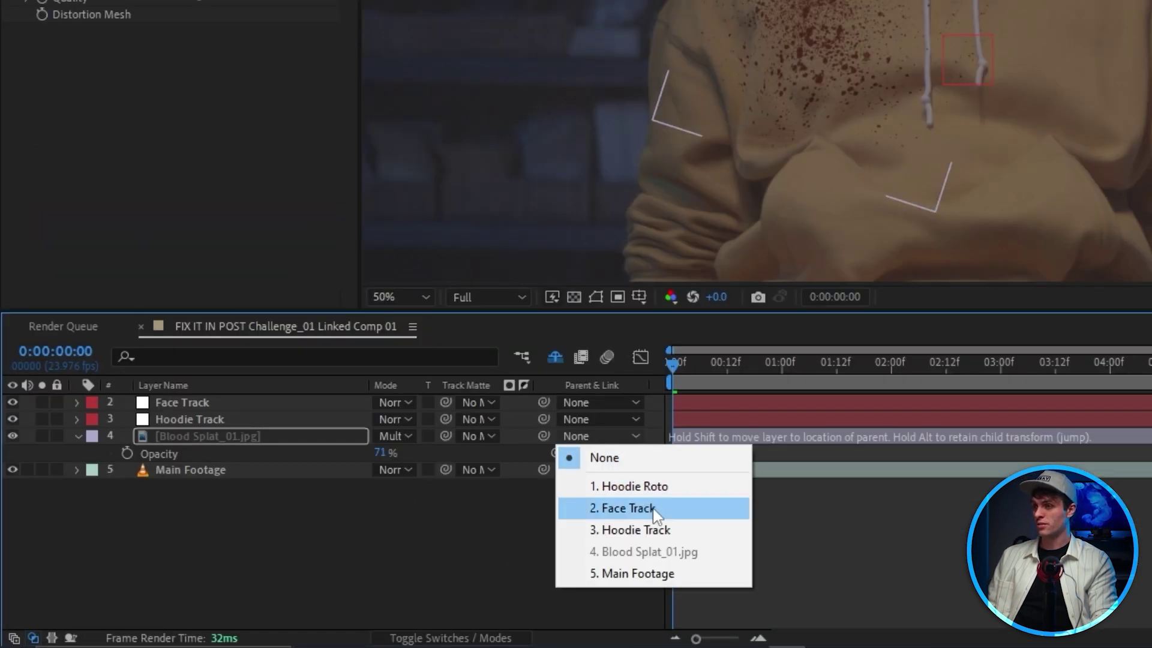
pyautogui.click(659, 531)
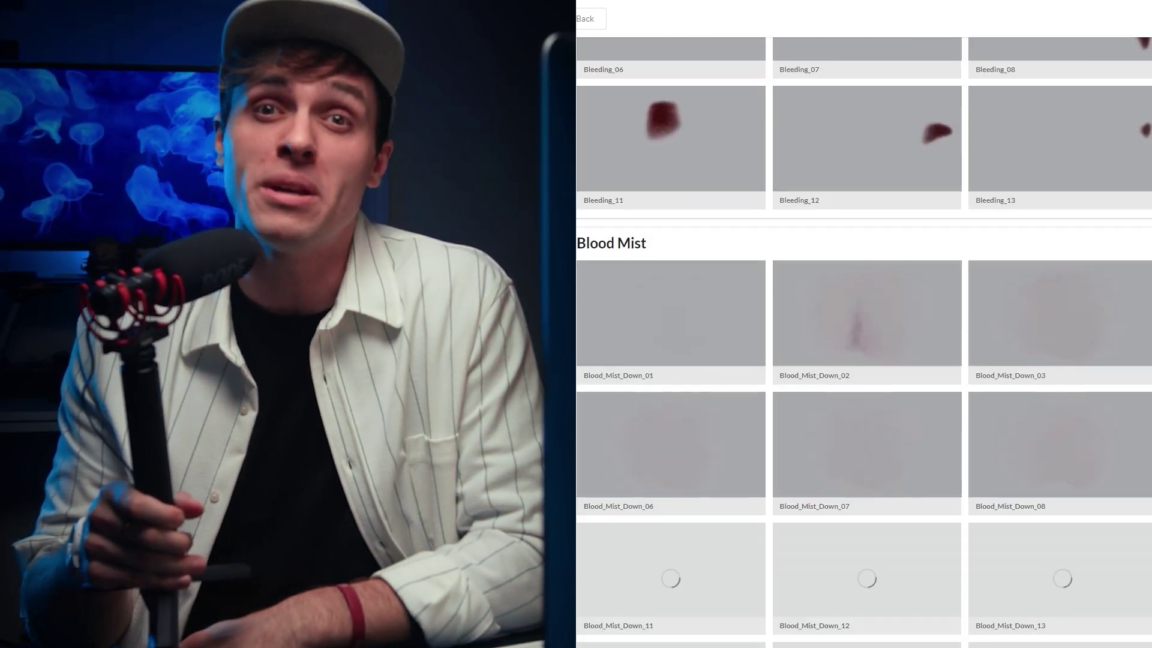
# Step: Scroll down the AEJuice Blood Pack page to browse the blood clips
pyautogui.scroll(-2, 864, 324)
pyautogui.scroll(-1, 863, 324)
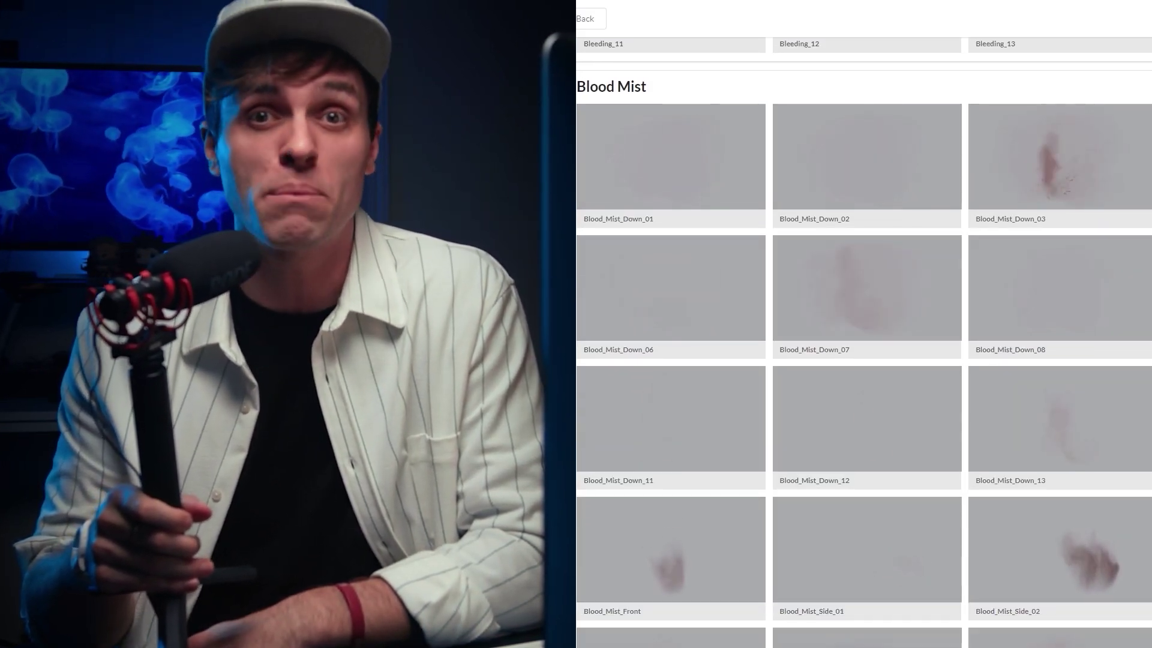
pyautogui.scroll(-1, 864, 324)
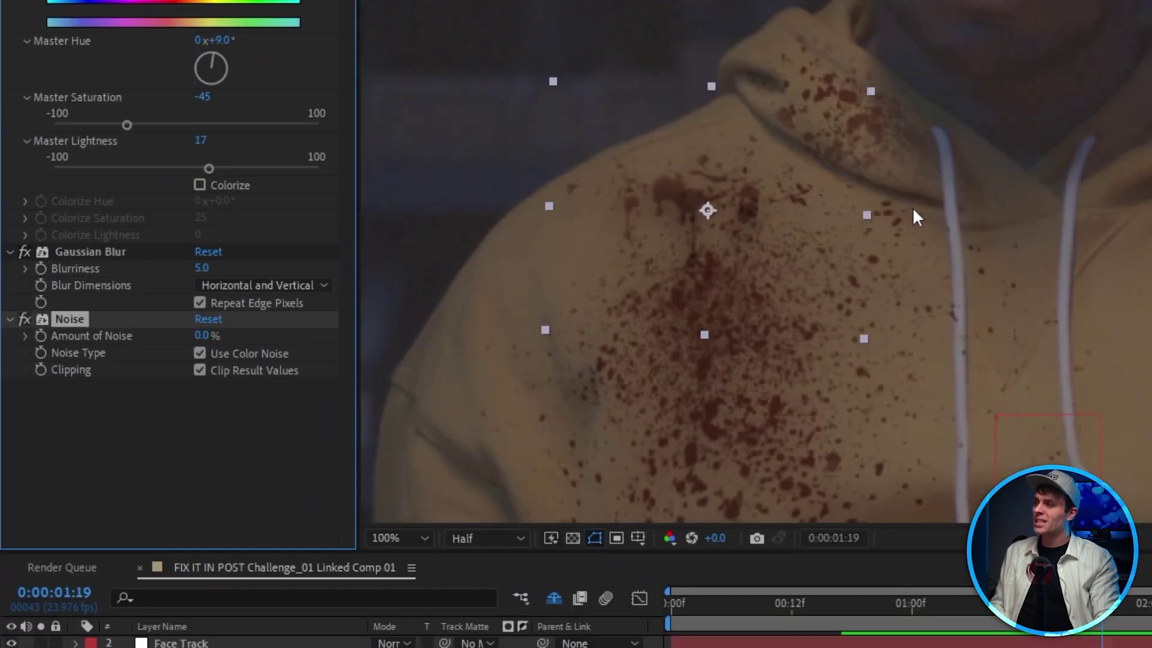
# Step: Bring the splatter's right side into view and show image results for 'swollen eye in creed'
pyautogui.moveTo(768, 211); pyautogui.dragTo(1003, 231)
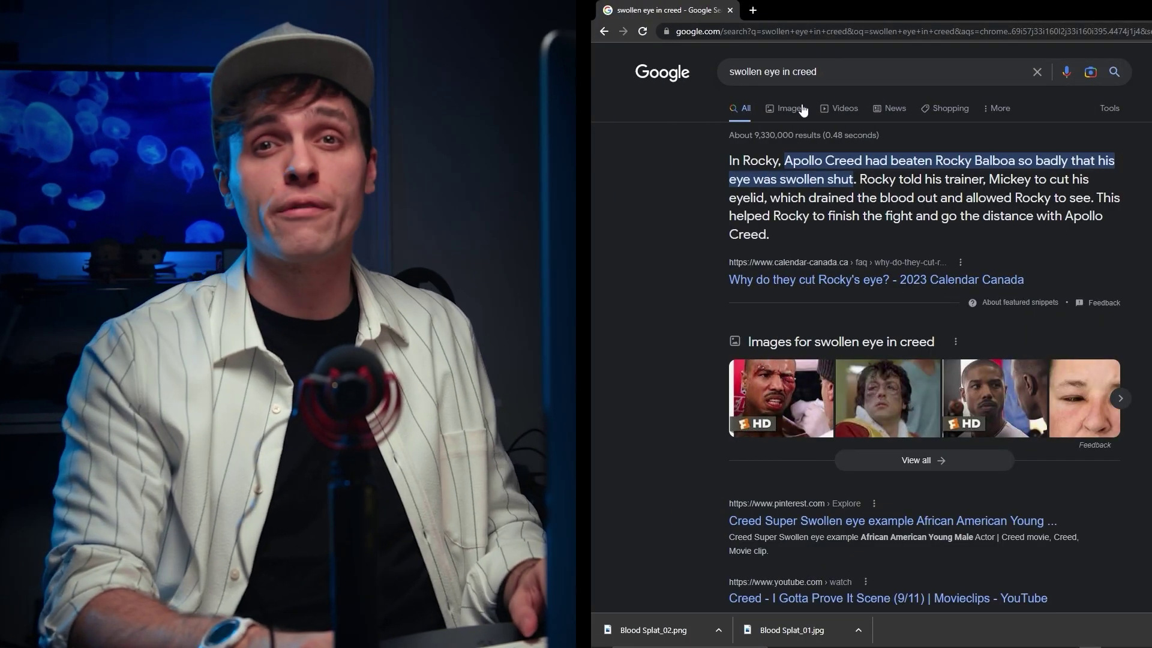
pyautogui.click(789, 108)
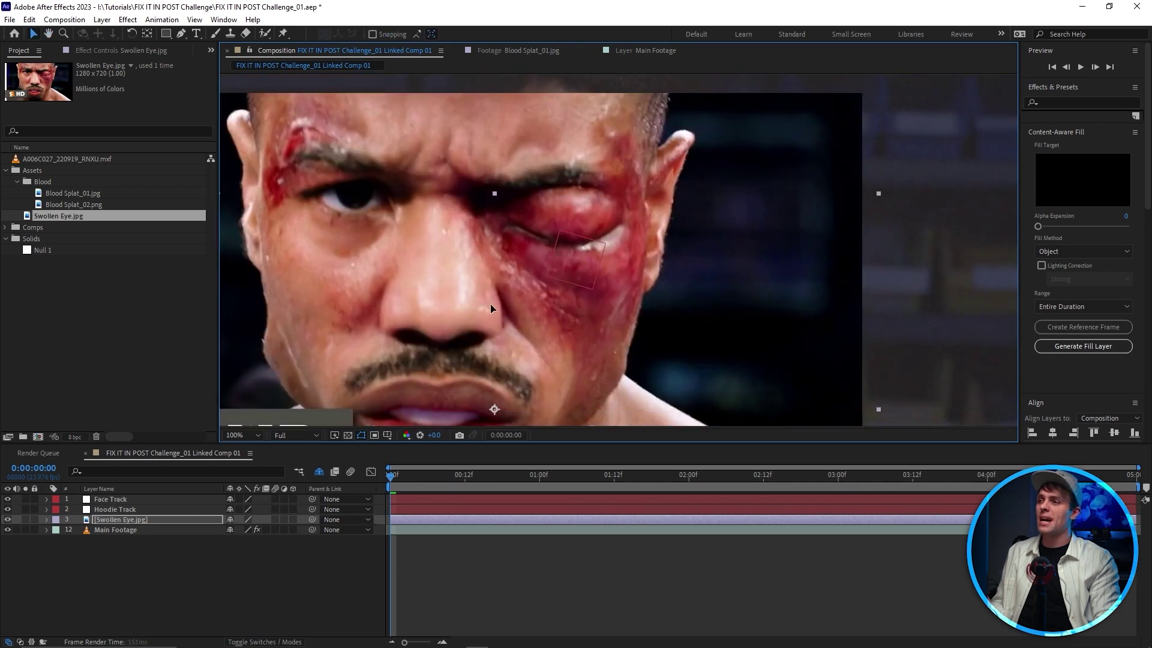
# Step: Undo the last change and apply Noise to the Swollen Eye.jpg layer
pyautogui.hotkey('ctrl', 'z')
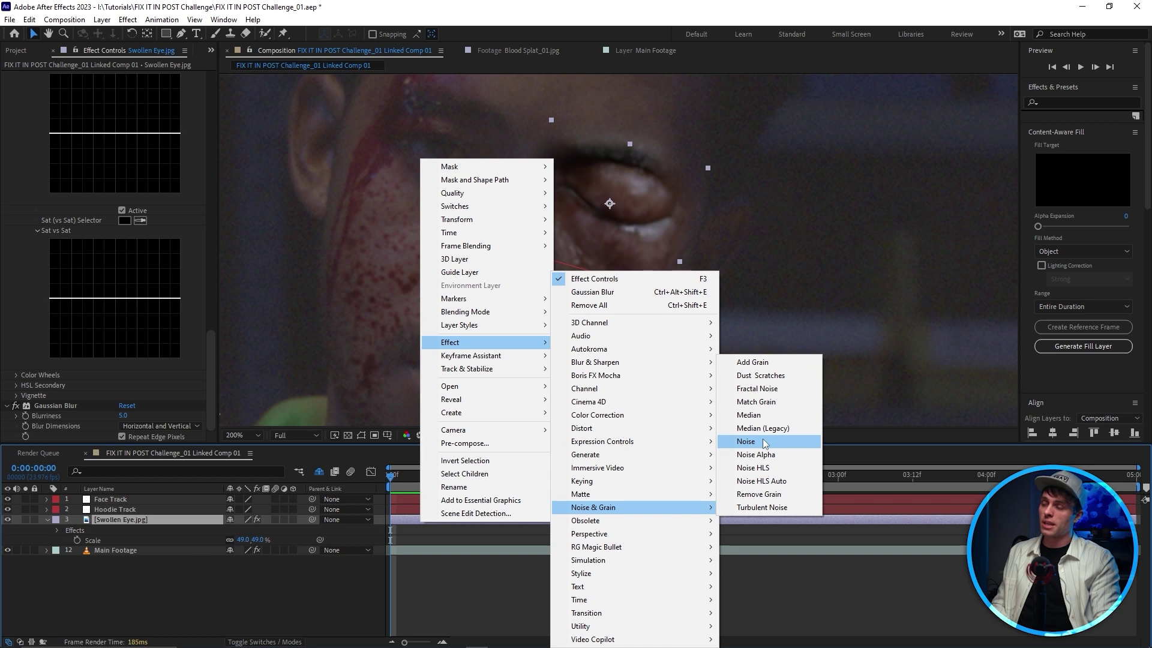
pyautogui.click(747, 441)
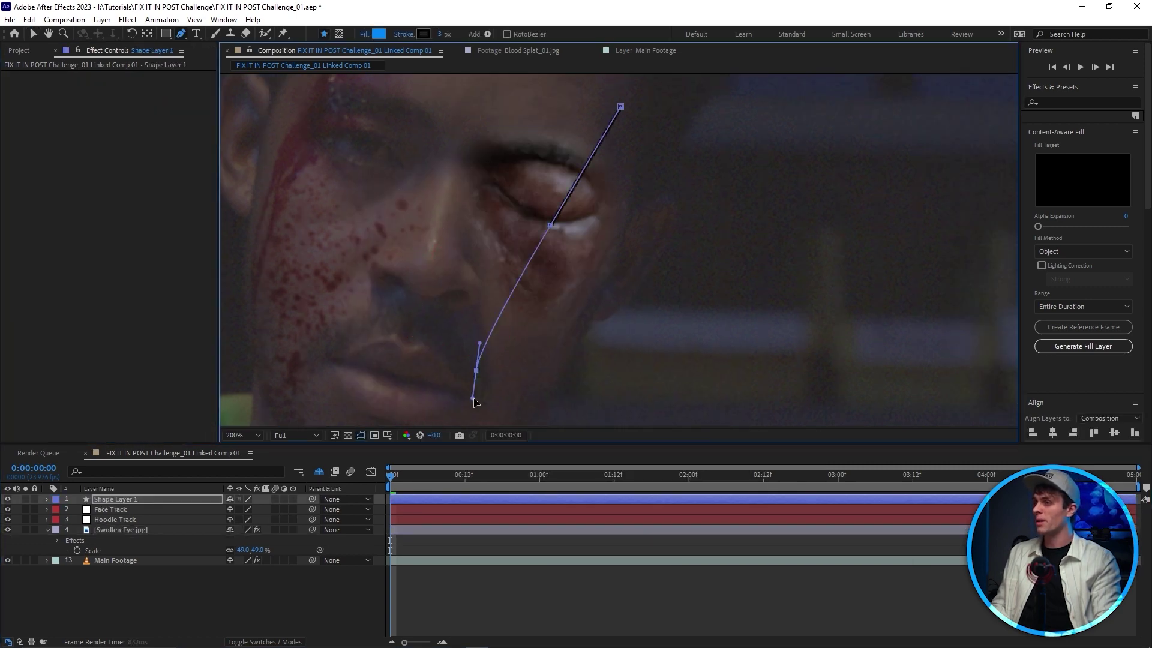
# Step: Draw a dark shadow shape over the eye and track-matte it to Swollen Eye.jpg
pyautogui.moveTo(475, 394); pyautogui.dragTo(764, 262)
pyautogui.click(694, 102)
pyautogui.click(563, 108)
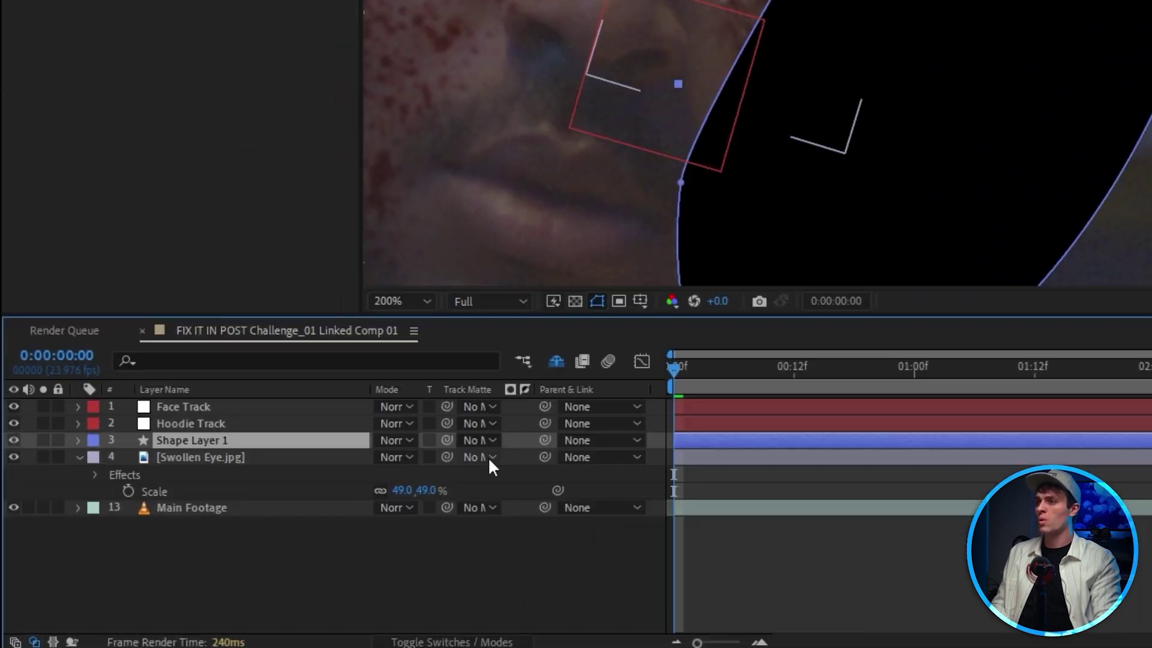
pyautogui.click(290, 519)
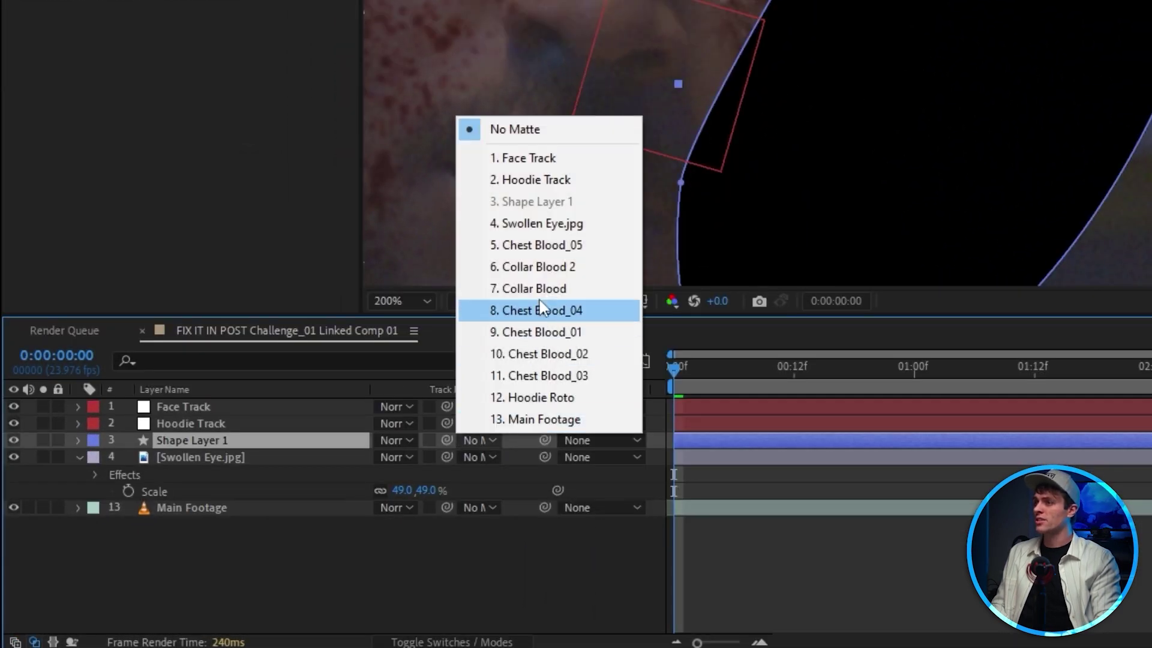
pyautogui.click(555, 223)
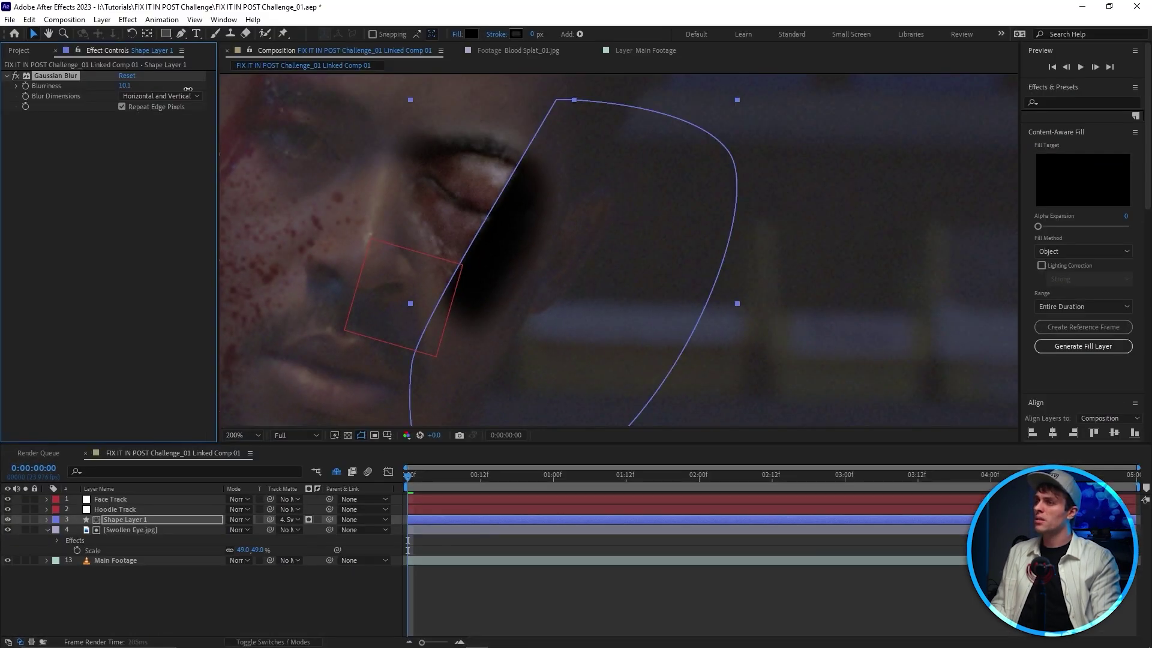
# Step: Lower the shadow's opacity to 46% and parent Swollen Eye to Face Track
pyautogui.press('t')
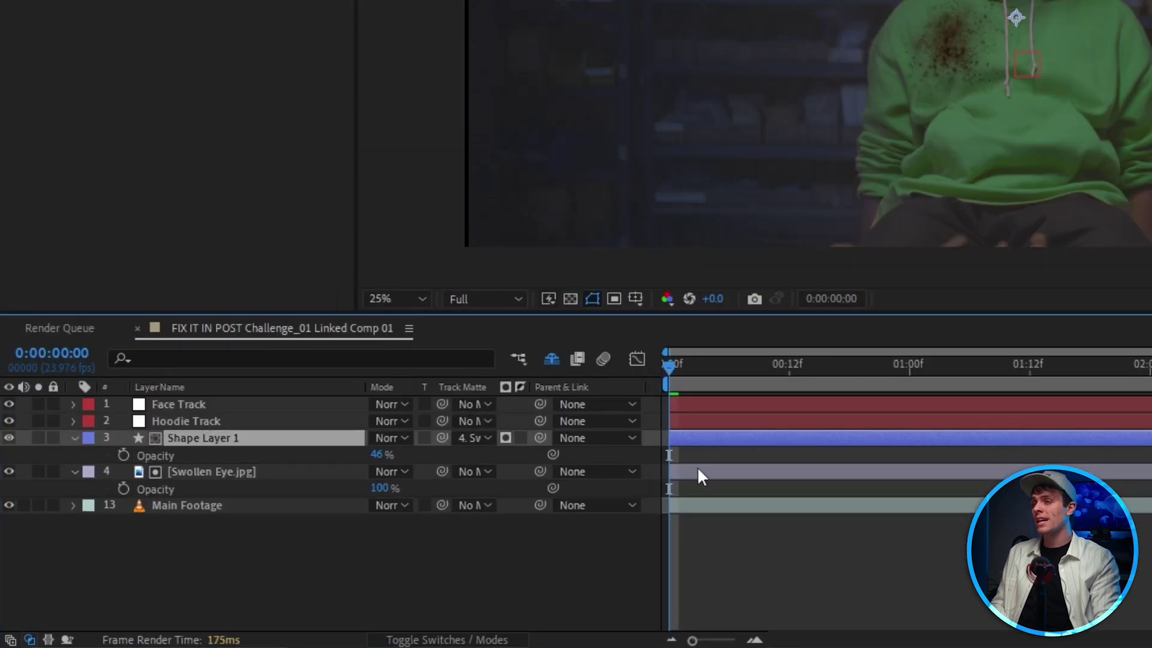
pyautogui.click(627, 472)
pyautogui.click(652, 191)
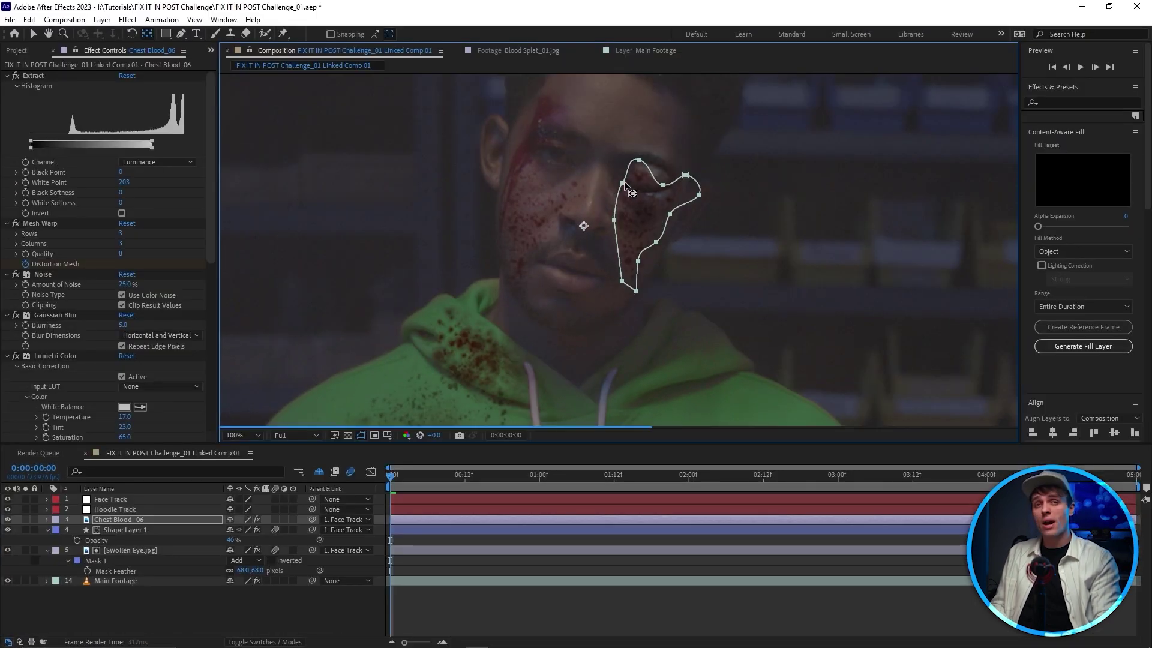
pyautogui.press('space')
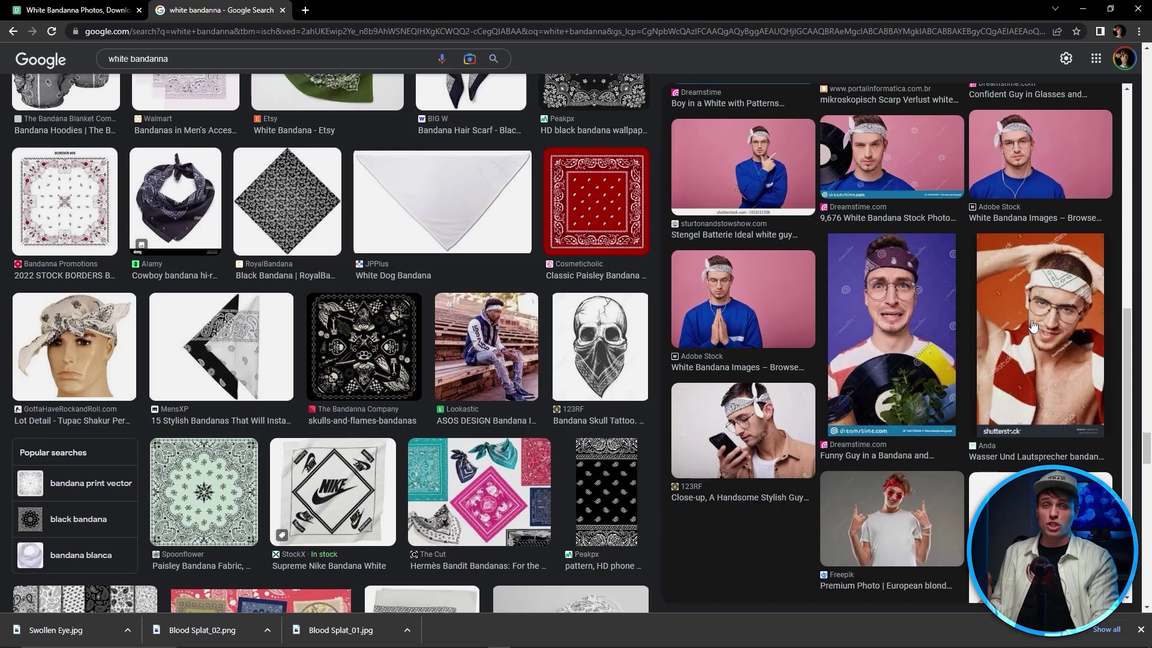
# Step: Open a large preview of a man wearing a white bandanna from the image results
pyautogui.click(1002, 310)
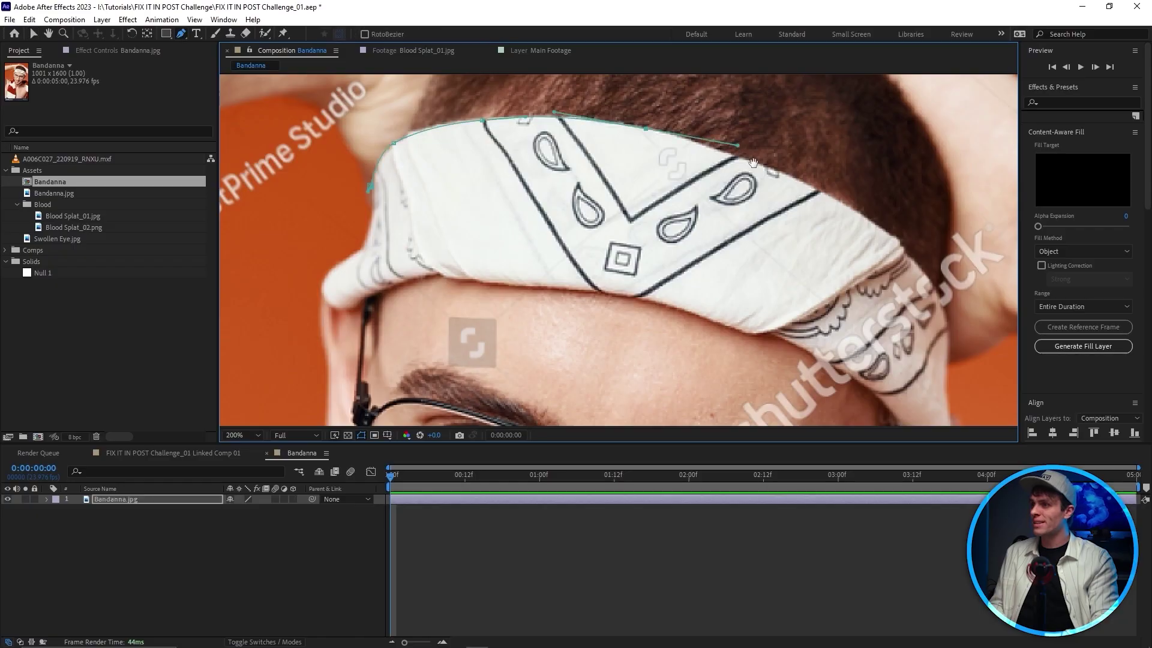
pyautogui.scroll(-5, 623, 179)
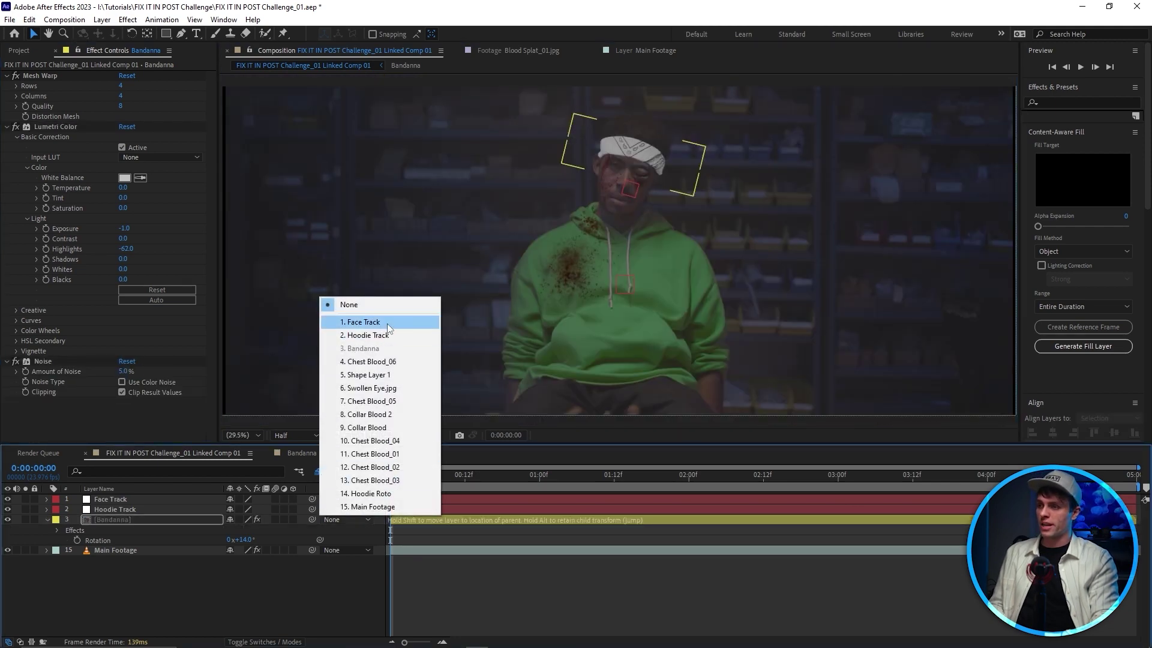
# Step: Parent the Bandanna layer to Face Track and scrub through frames to check its tracking
pyautogui.click(387, 323)
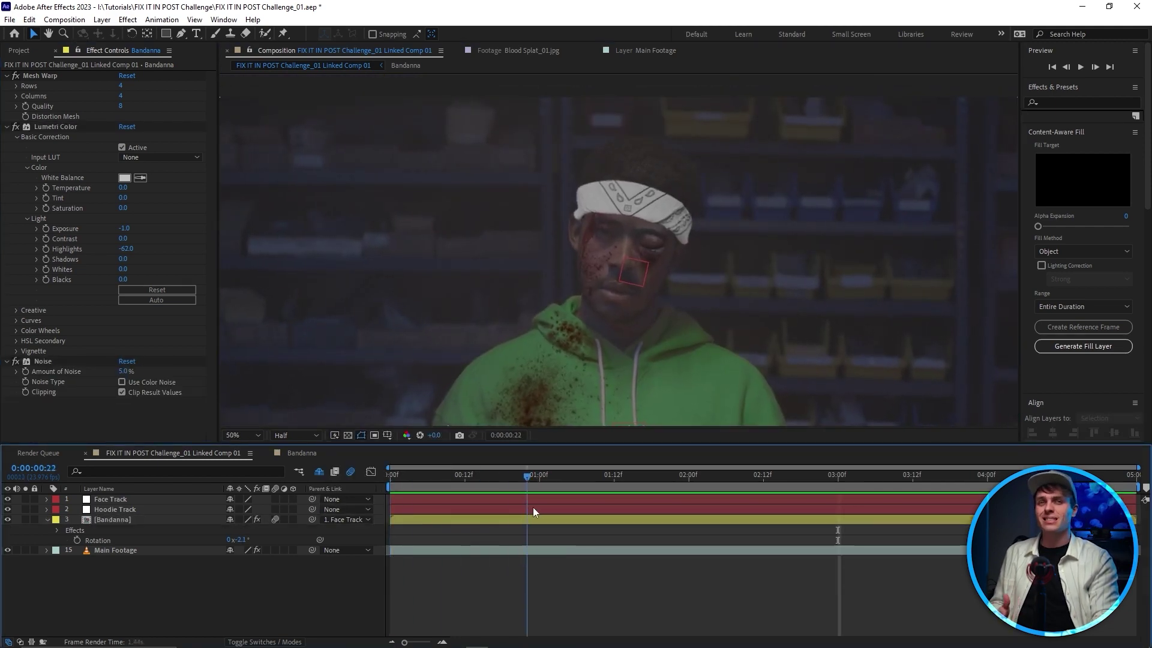
pyautogui.moveTo(533, 506); pyautogui.dragTo(761, 508)
pyautogui.moveTo(832, 505); pyautogui.dragTo(793, 502)
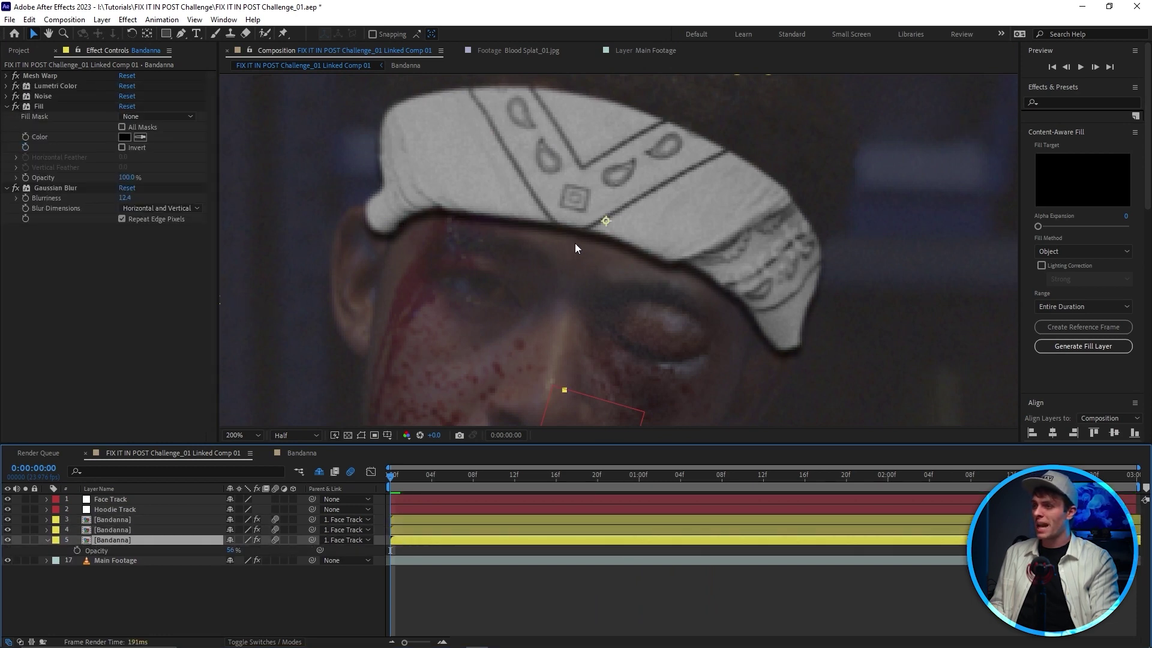
# Step: Move the black bandanna shadow lower onto the forehead and increase its blur
pyautogui.moveTo(578, 203); pyautogui.dragTo(578, 225)
pyautogui.moveTo(124, 197); pyautogui.dragTo(192, 205)
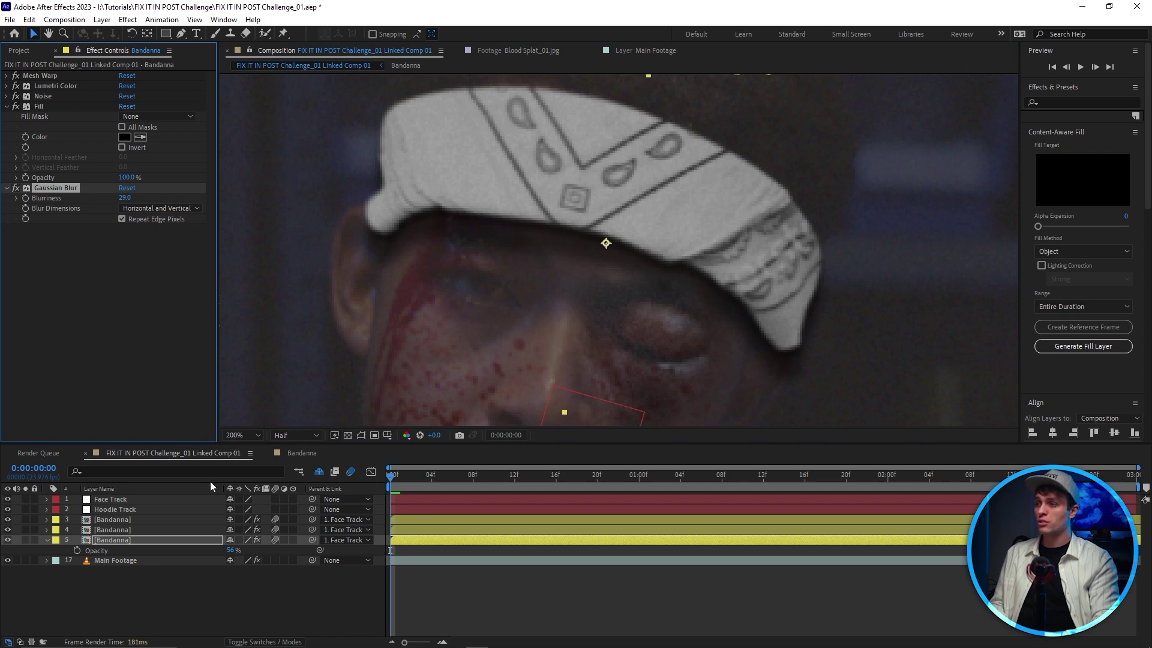
pyautogui.hotkey('ctrl', 'z')
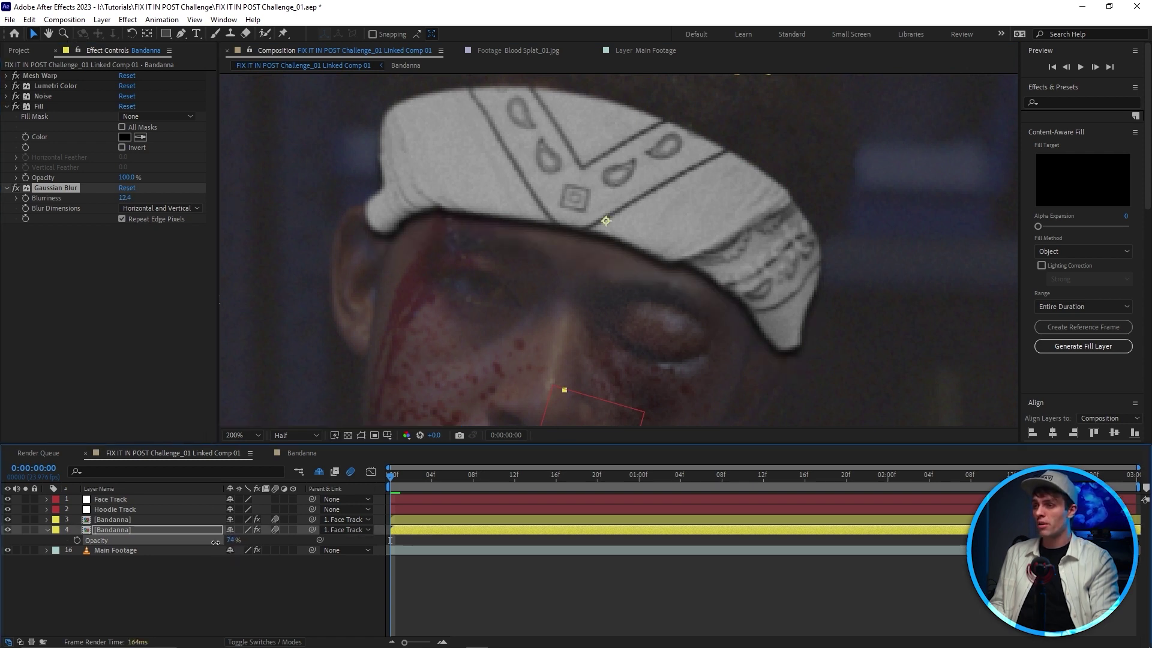
pyautogui.hotkey('ctrl', 'shift', 'z')
pyautogui.hotkey('ctrl', 'shift', 'z')
pyautogui.hotkey('ctrl', 'shift', 'z')
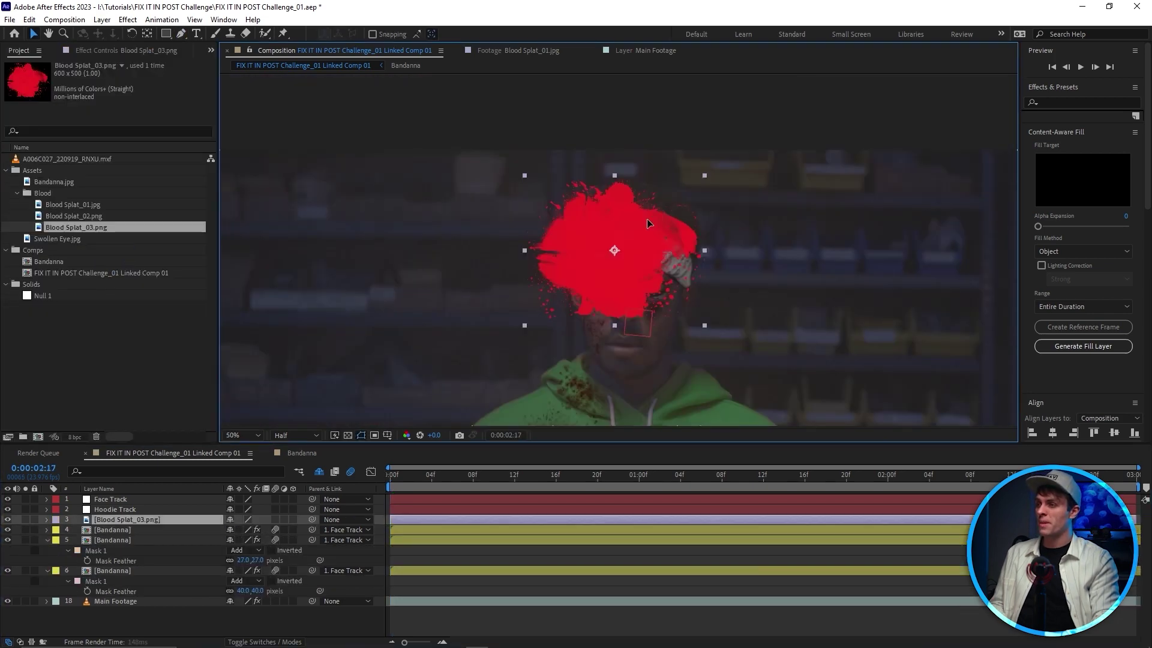
# Step: Reveal the blood splat's Scale and set its blend mode to Multiply
pyautogui.press('s')
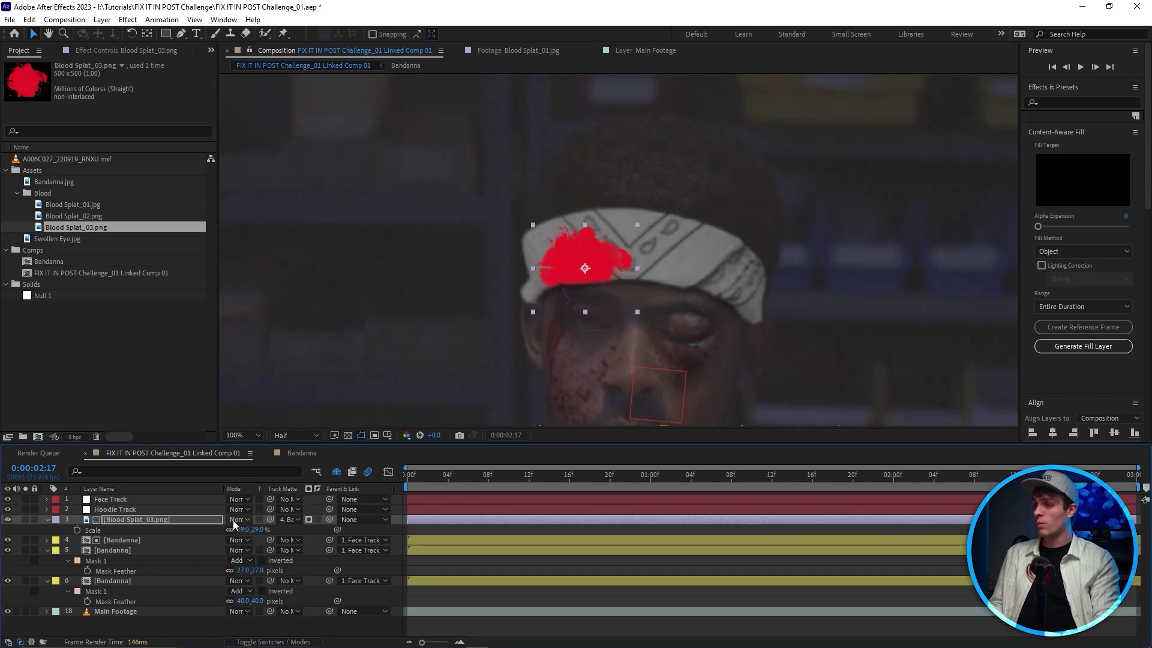
pyautogui.click(239, 520)
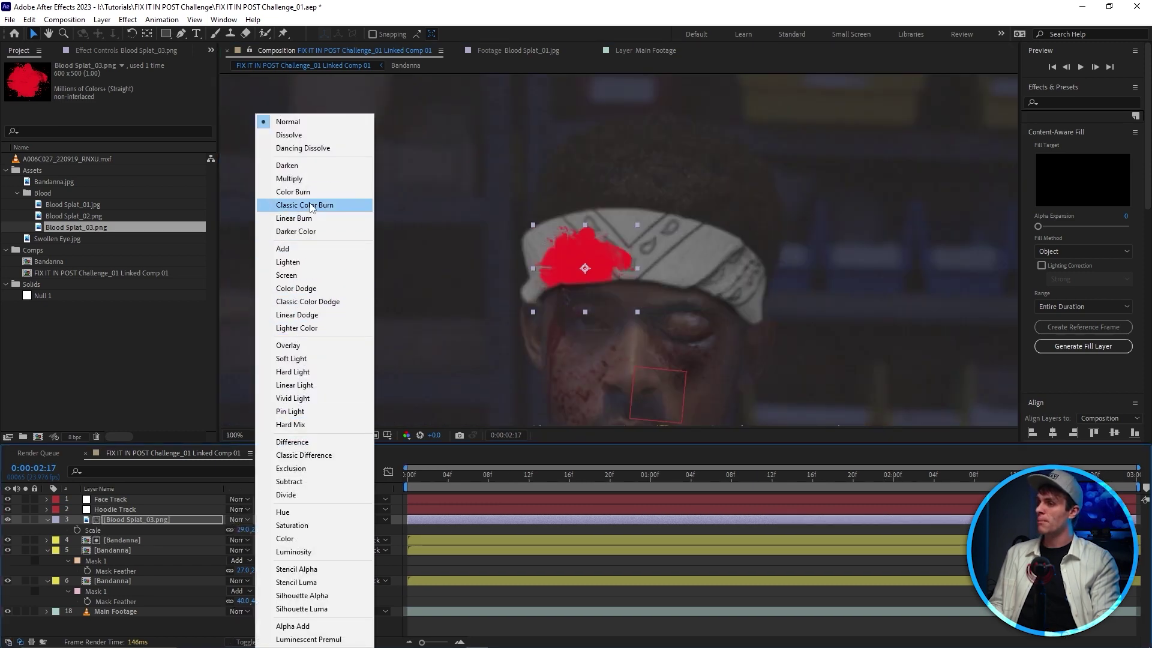
pyautogui.click(312, 182)
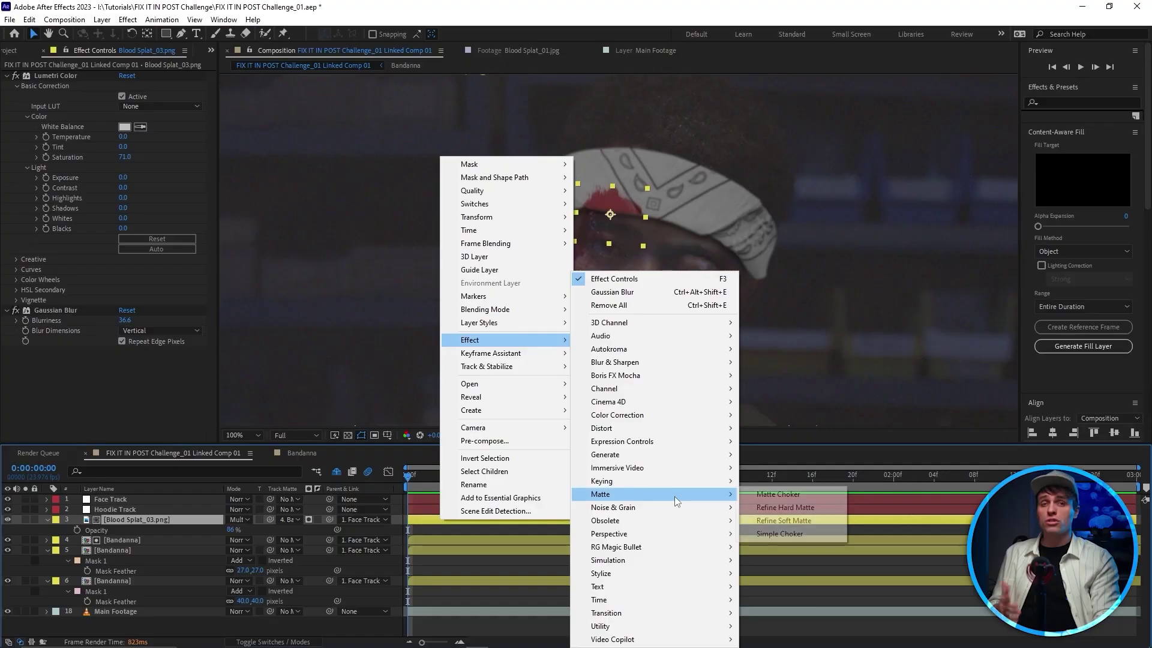
# Step: Add Simple Choker to the blood splat ahead of the blur and adjust Choke Matte
pyautogui.moveTo(674, 495)
pyautogui.click(783, 534)
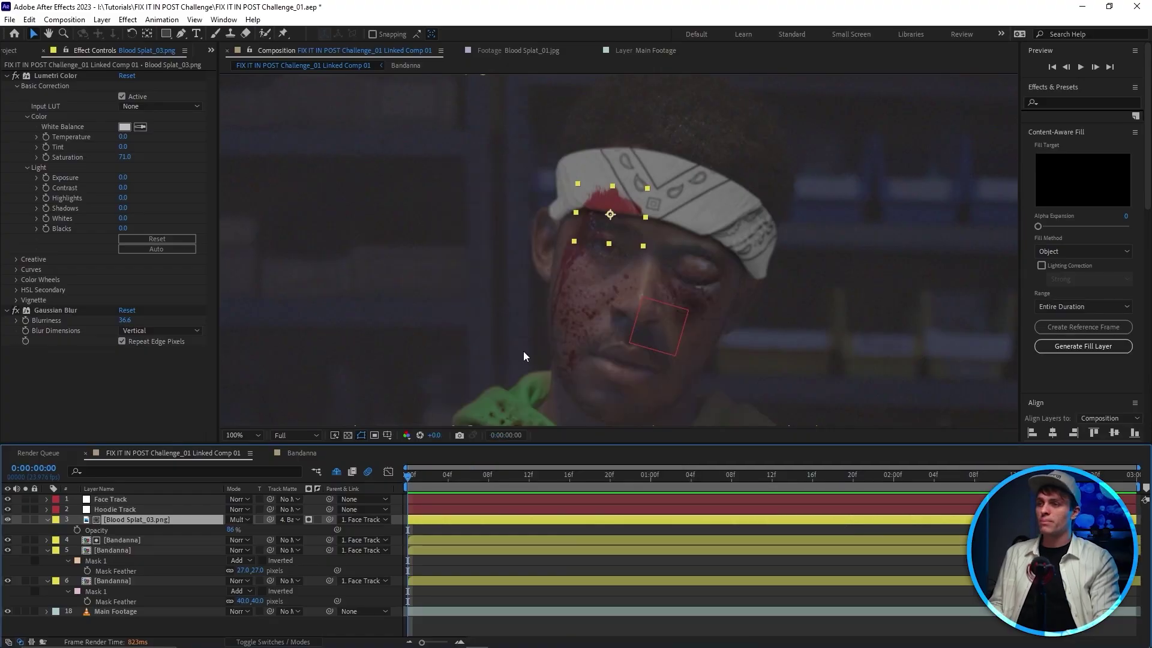
pyautogui.moveTo(45, 351); pyautogui.dragTo(42, 309)
pyautogui.press('space')
pyautogui.click(126, 331)
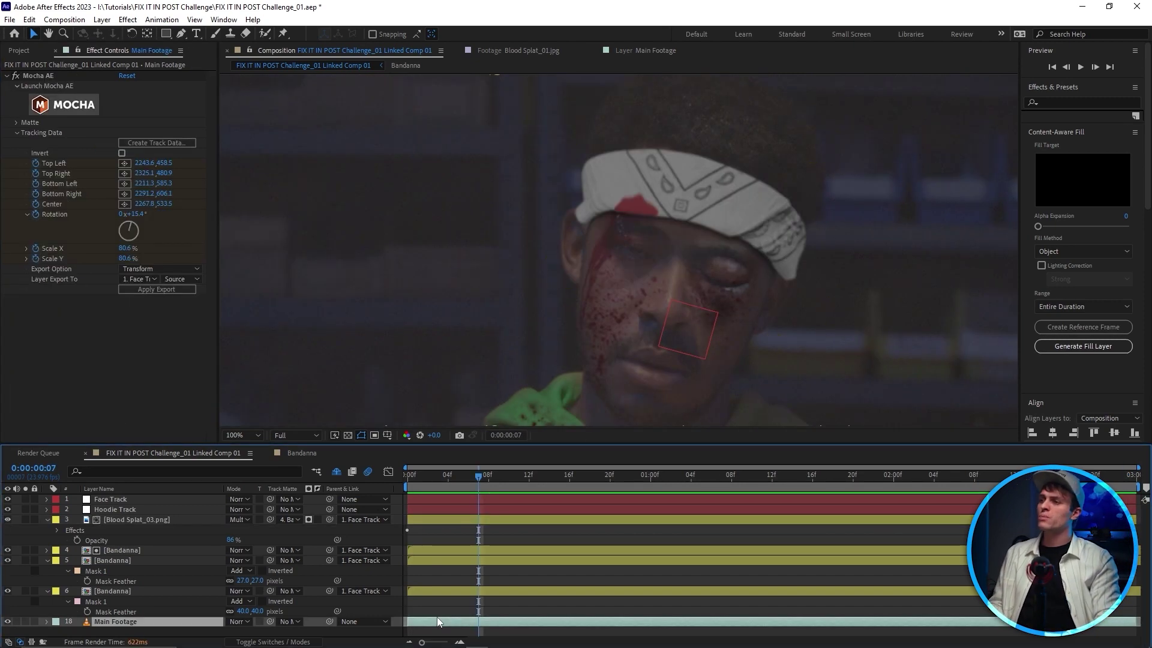
# Step: Duplicate Main Footage under Hoodie Track and draw a closed Pen mask around the ear
pyautogui.hotkey('ctrl', 'd')
pyautogui.moveTo(200, 613); pyautogui.dragTo(192, 517)
pyautogui.press('g')
pyautogui.scroll(1, 568, 219)
pyautogui.click(558, 252)
pyautogui.click(554, 285)
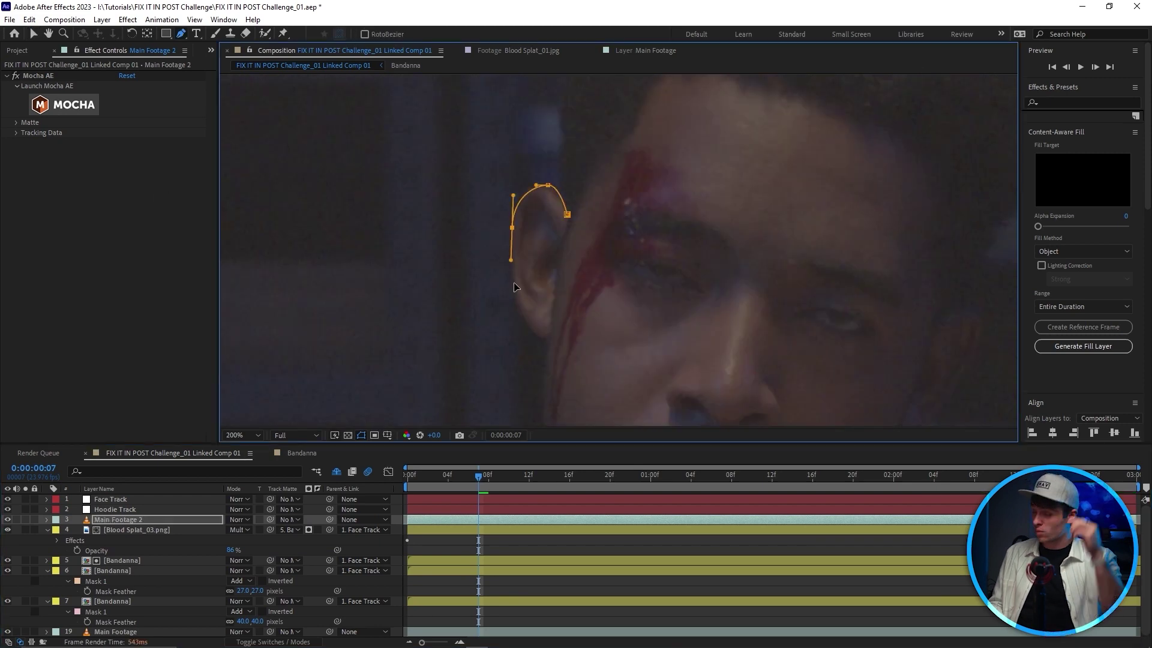
pyautogui.click(543, 339)
pyautogui.click(520, 313)
pyautogui.click(512, 227)
pyautogui.click(549, 185)
pyautogui.press('v')
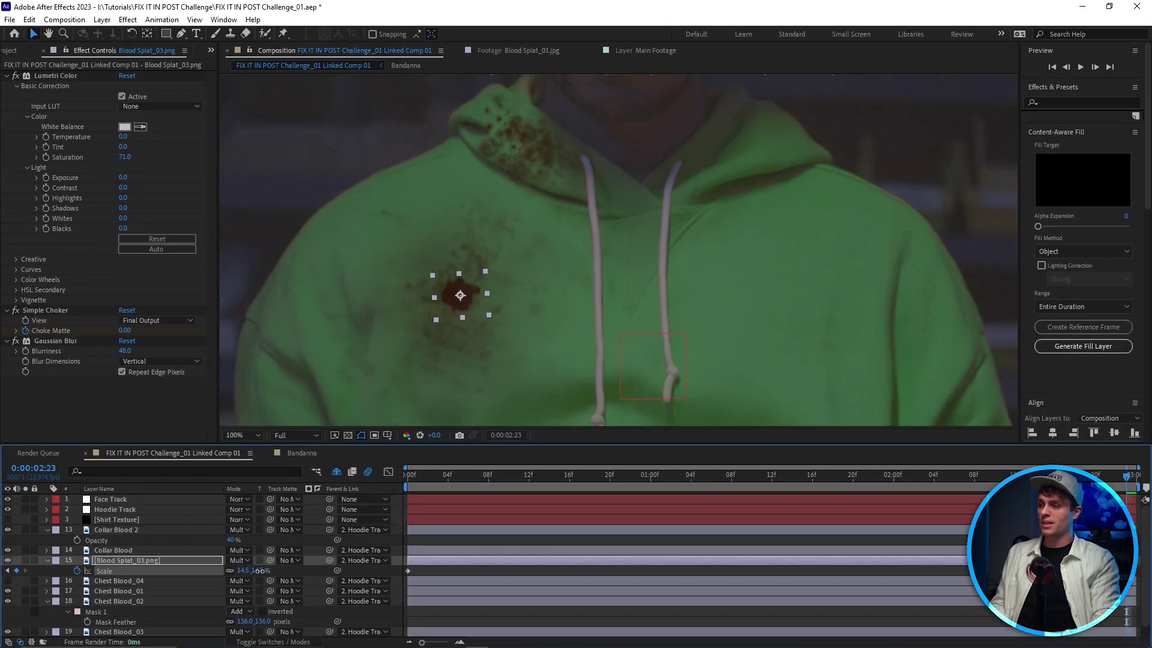
# Step: Scrub Blood Splat_03's Scale from 14.5% up to 19.5%
pyautogui.moveTo(259, 571); pyautogui.dragTo(261, 571)
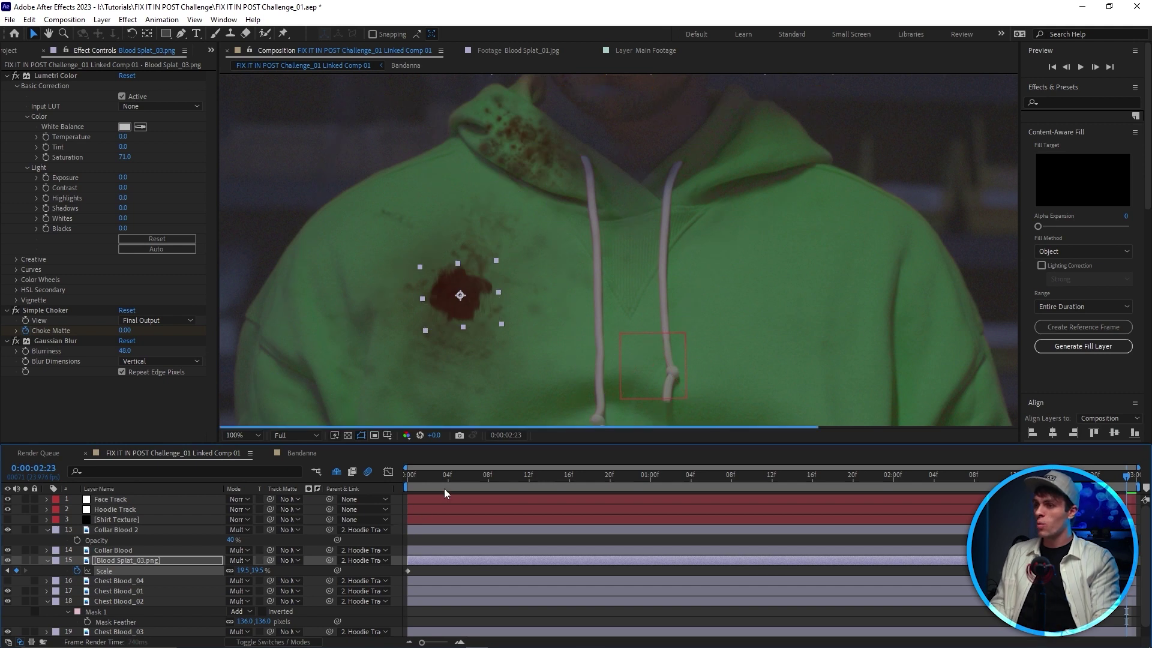
pyautogui.scroll(-2, 819, 309)
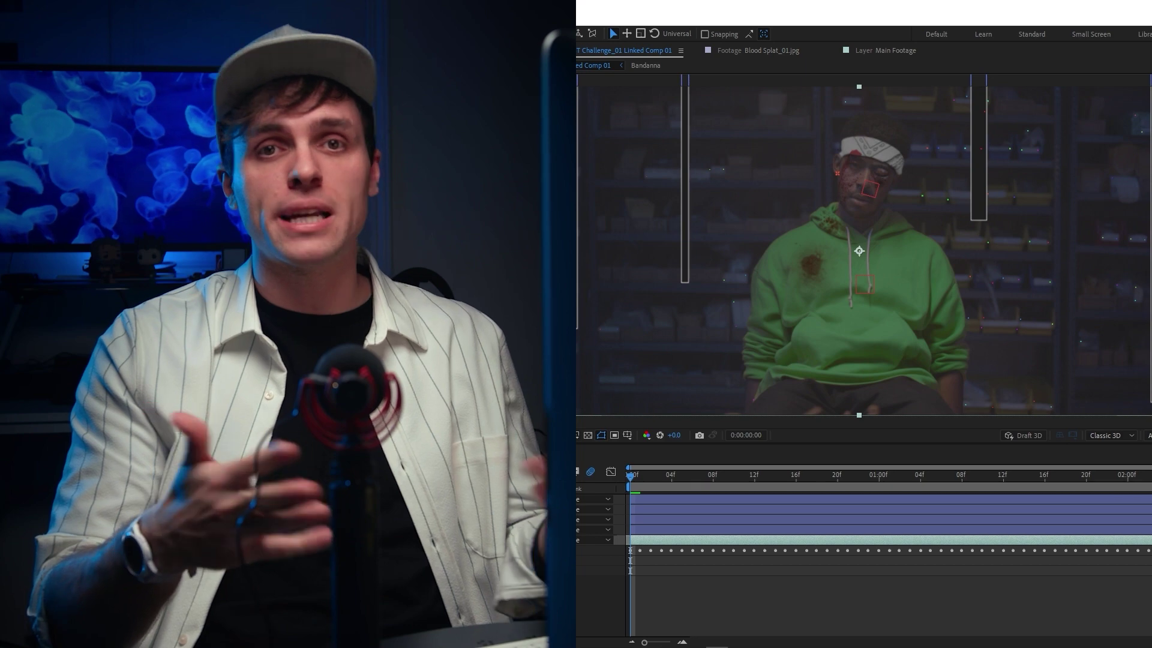
# Step: Add a new top layer, run Track Camera on the footage, and select a cluster of track points
pyautogui.hotkey('ctrl', 'v')
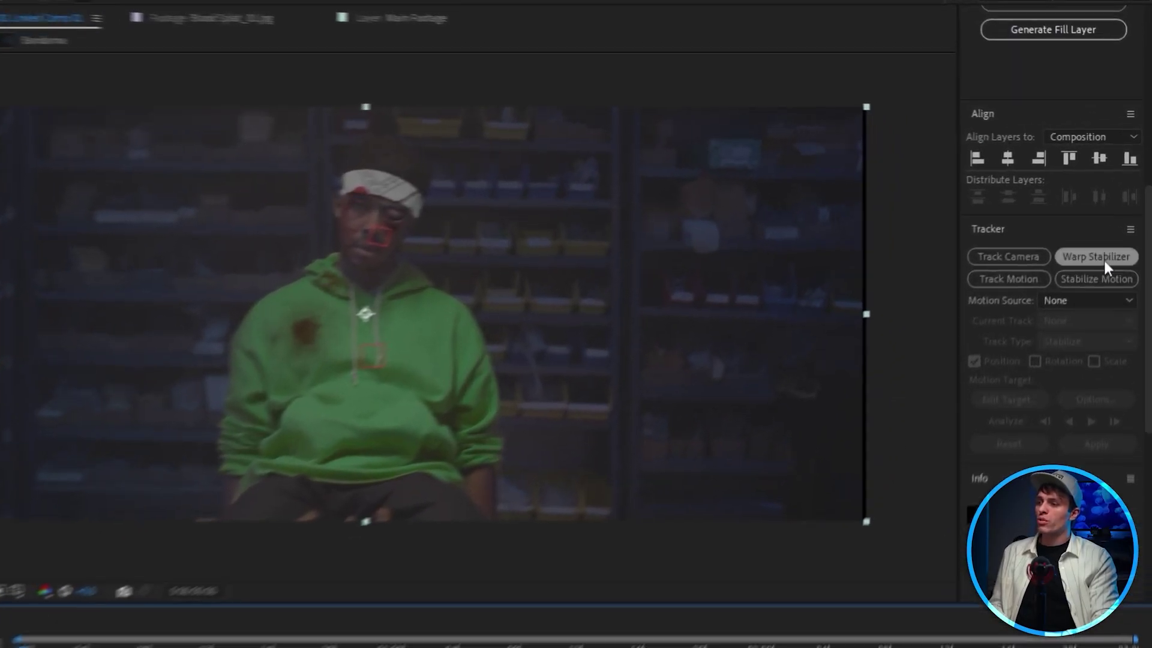
pyautogui.click(1068, 212)
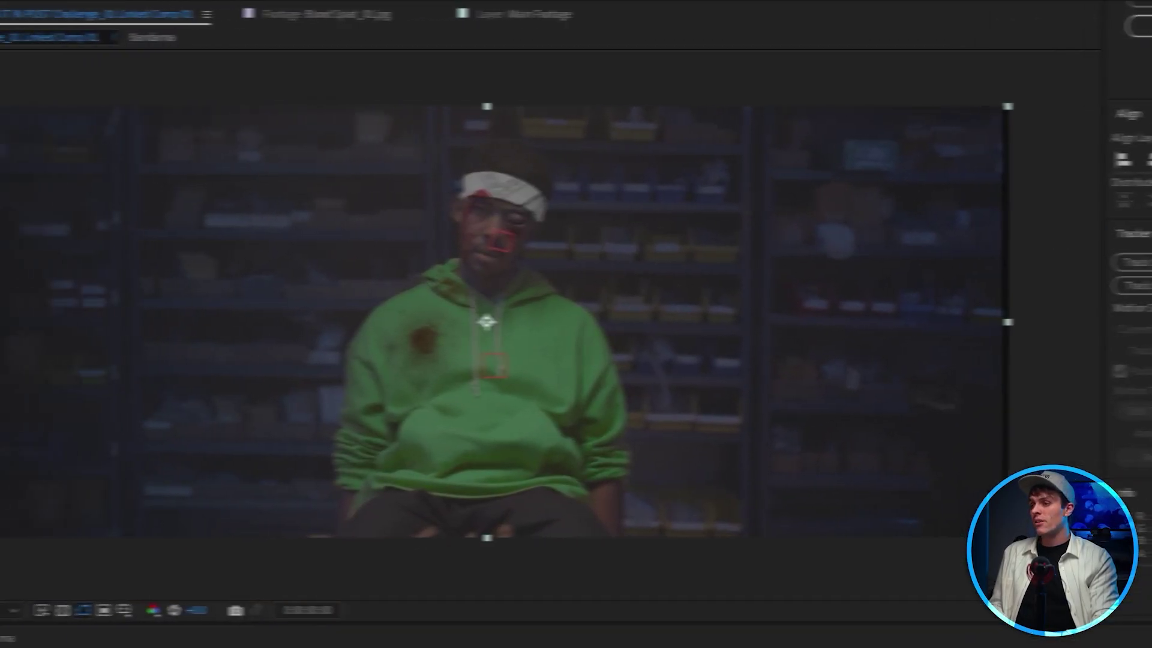
pyautogui.moveTo(602, 211); pyautogui.dragTo(606, 216)
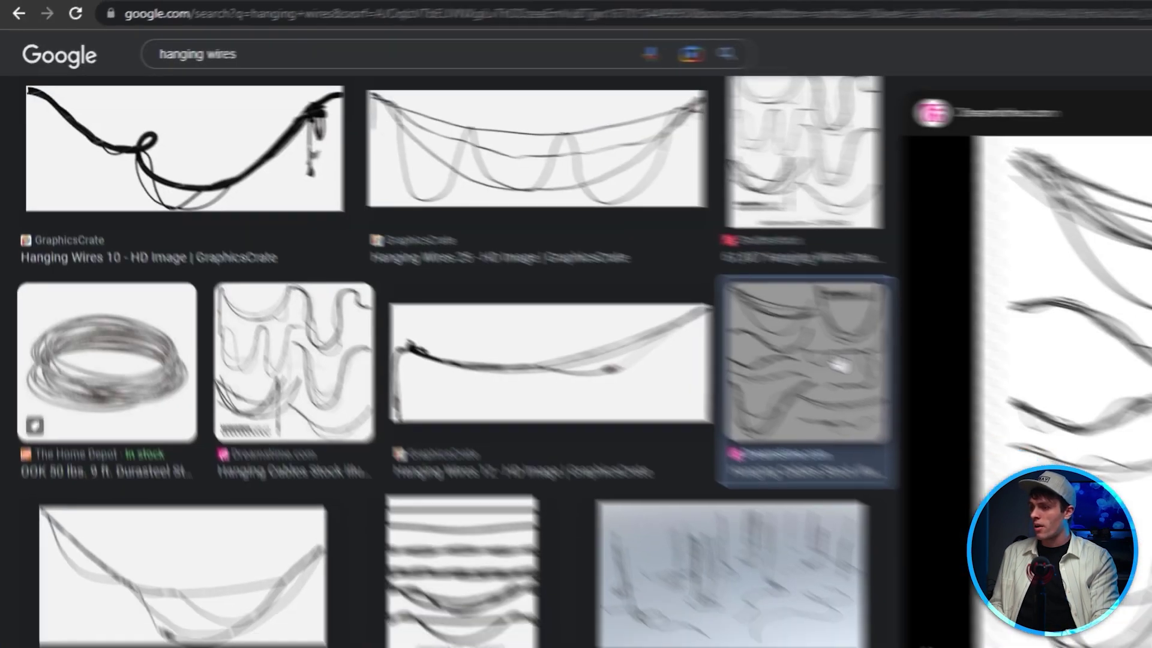
pyautogui.scroll(2, 413, 312)
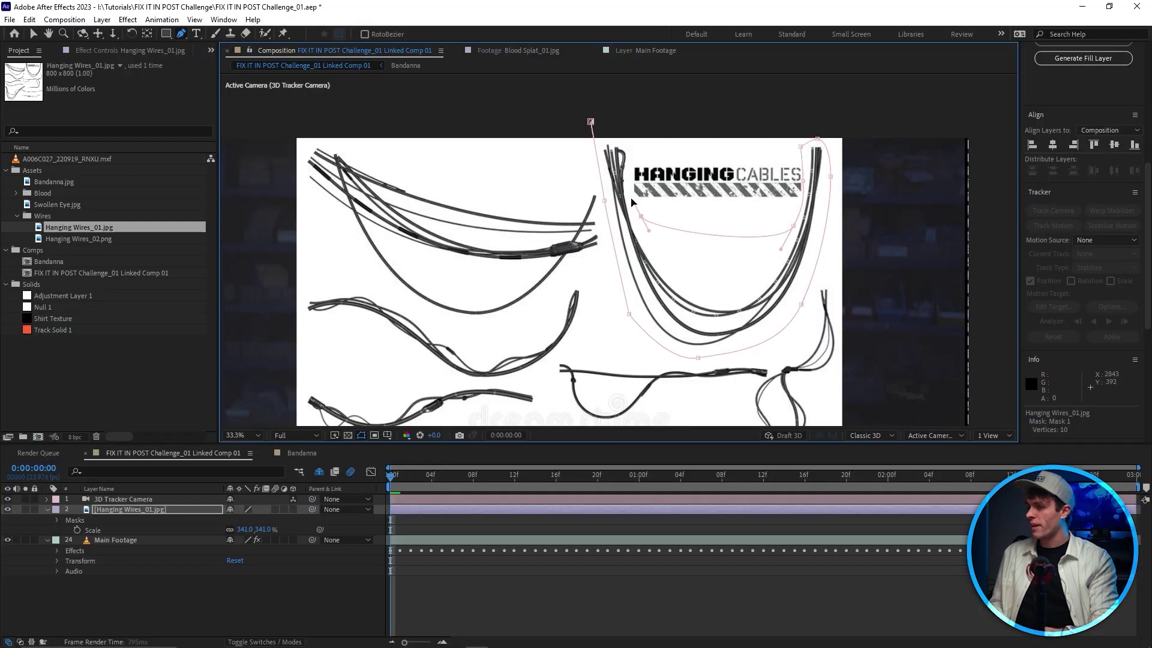
# Step: Close the wire-bundle mask, make Hanging Wires 3D, and view the Color Grade layer's effects
pyautogui.click(590, 121)
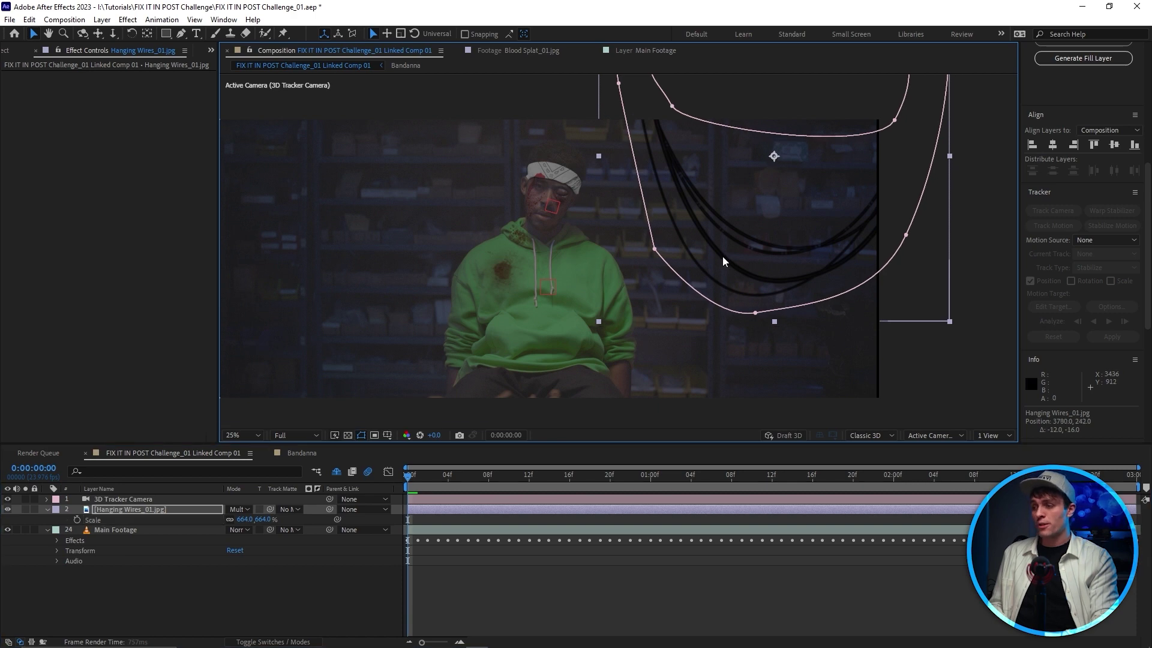
pyautogui.press('F4')
pyautogui.click(292, 507)
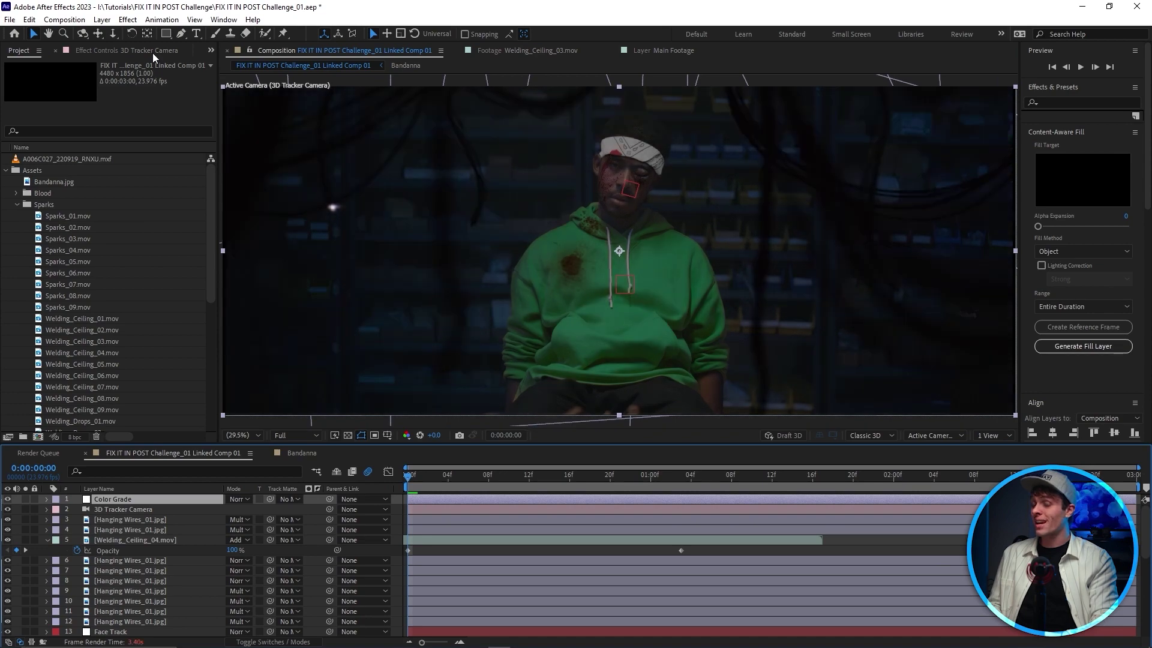
pyautogui.click(153, 53)
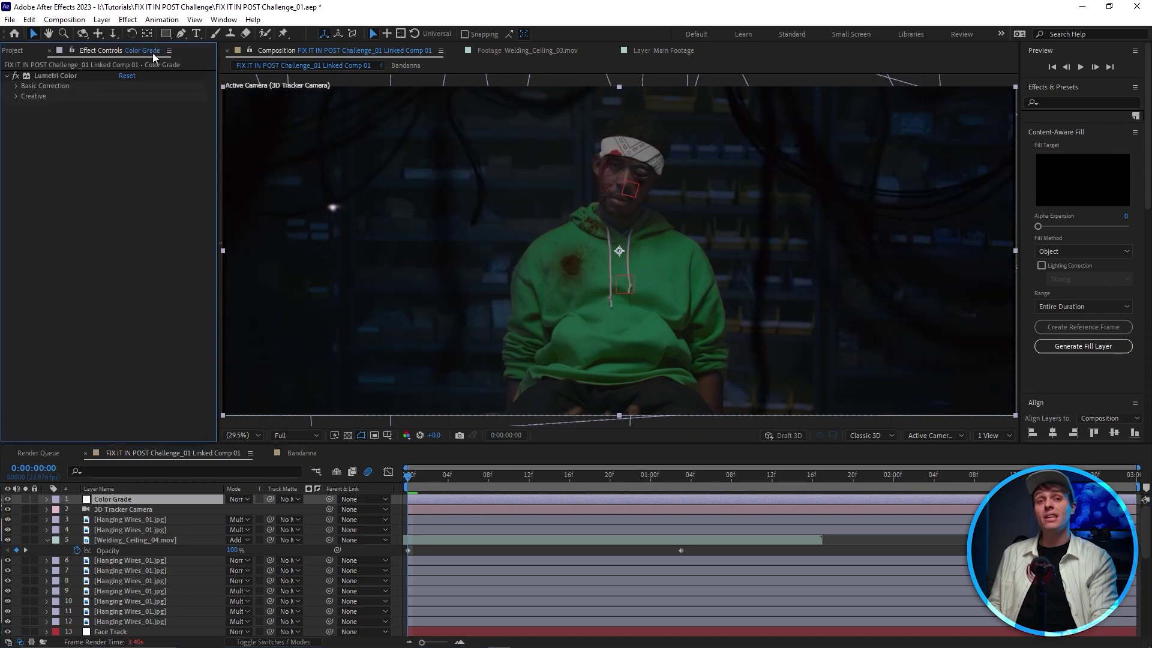